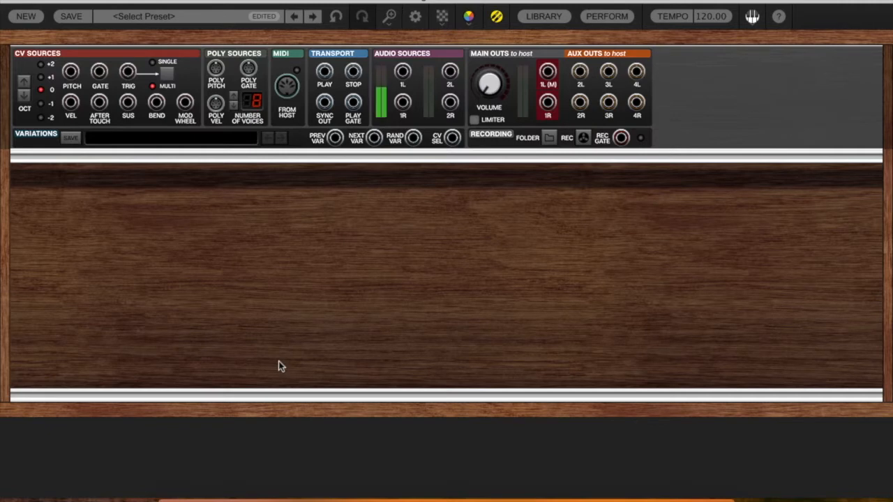
Step: Add an Oscillator module at the start of the empty cabinet row and an Amplifier module further along it
key("ctrl+l")
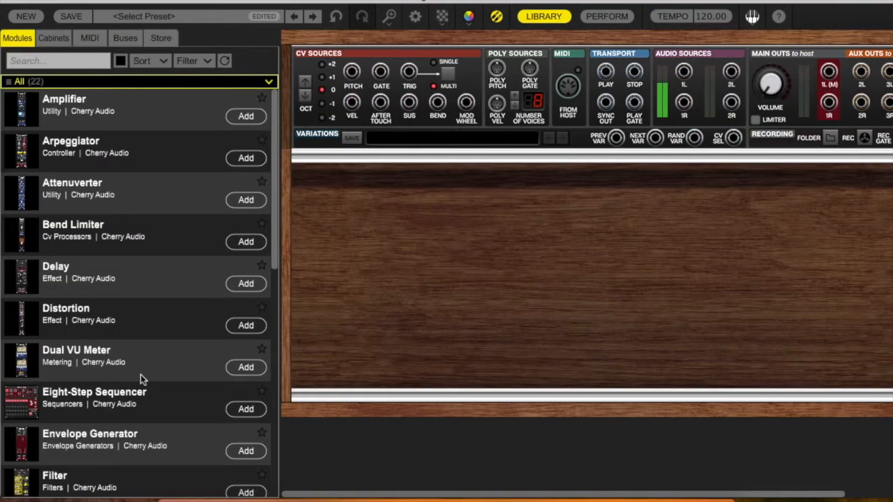
scroll(138, 379, "down", 8)
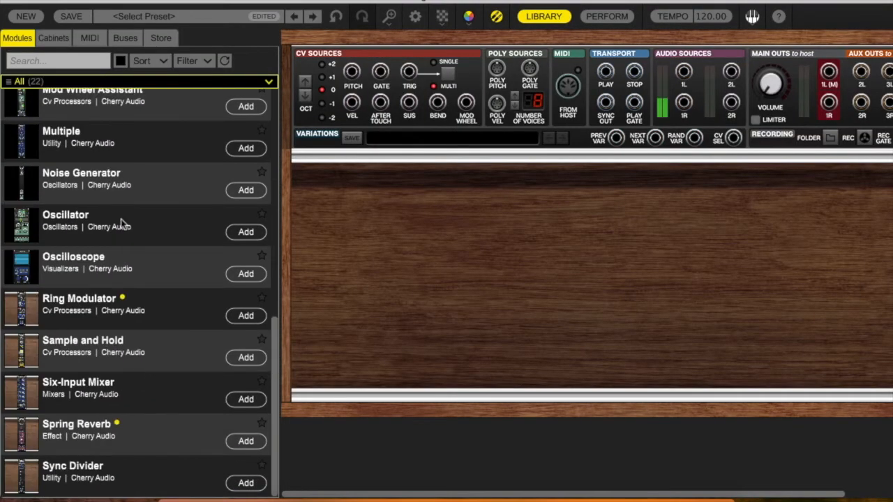
left_click_drag(128, 223, 379, 163)
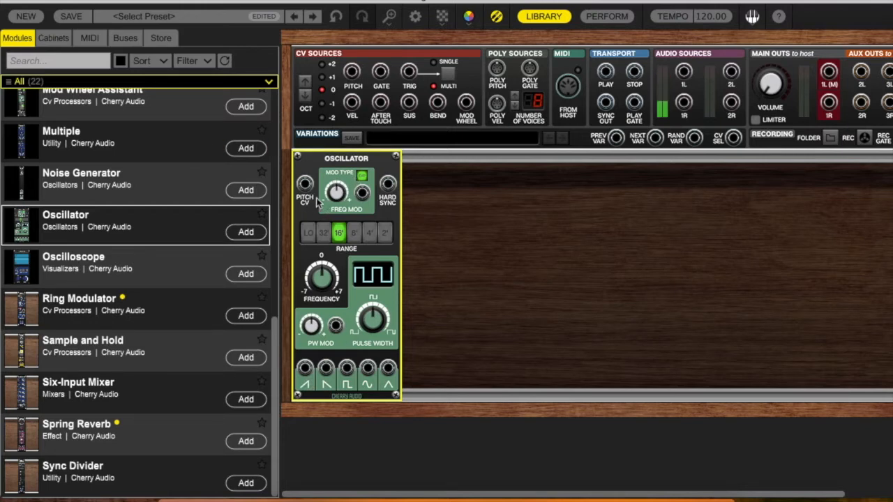
scroll(125, 139, "up", 10)
left_click_drag(104, 113, 554, 154)
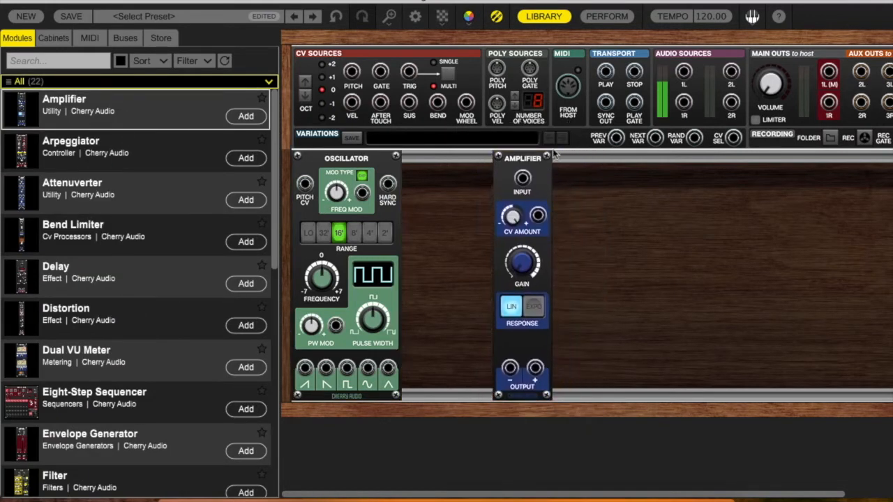
Step: Place a Filter module between the Oscillator and the Amplifier and hide the module library
scroll(134, 227, "down", 10)
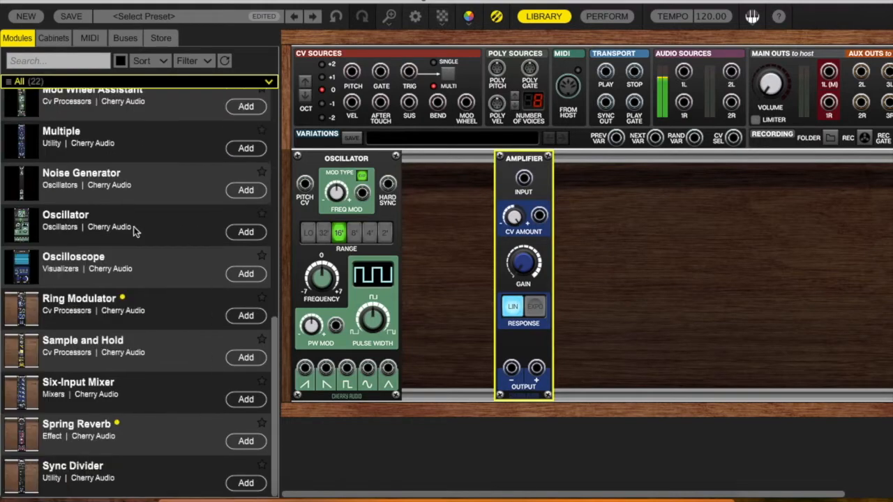
scroll(118, 247, "up", 5)
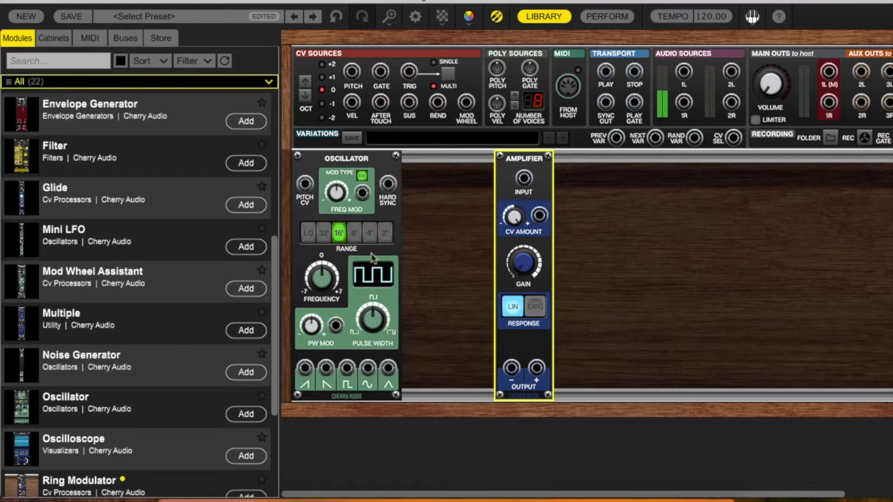
left_click_drag(95, 146, 488, 157)
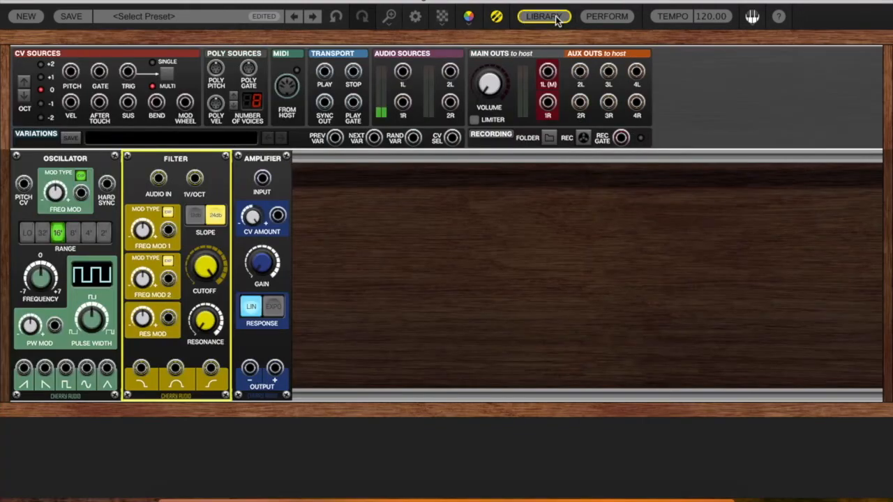
left_click(554, 16)
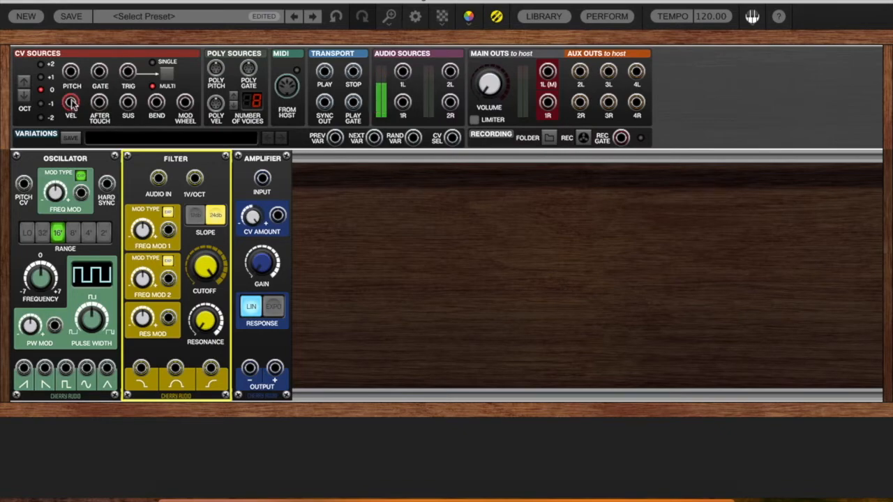
Step: Add an Oscilloscope module on the free side of the Amplifier and hide the module library again
left_click(548, 14)
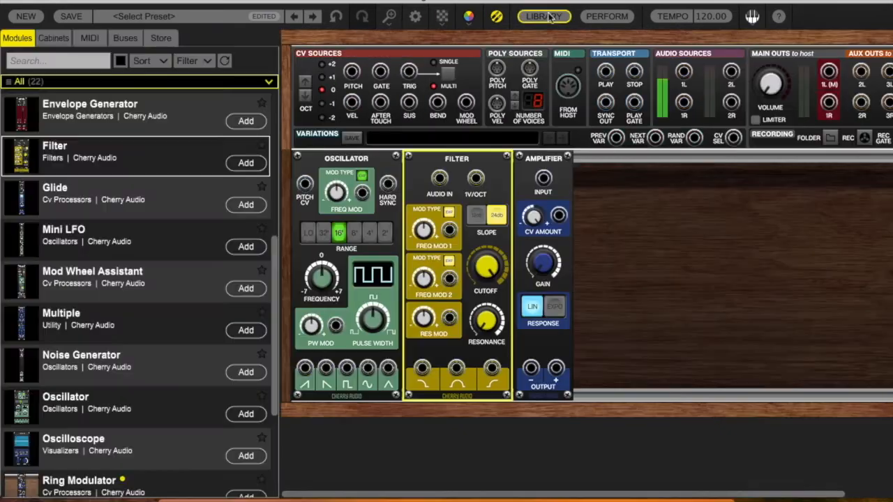
scroll(204, 375, "down", 3)
left_click_drag(156, 258, 718, 160)
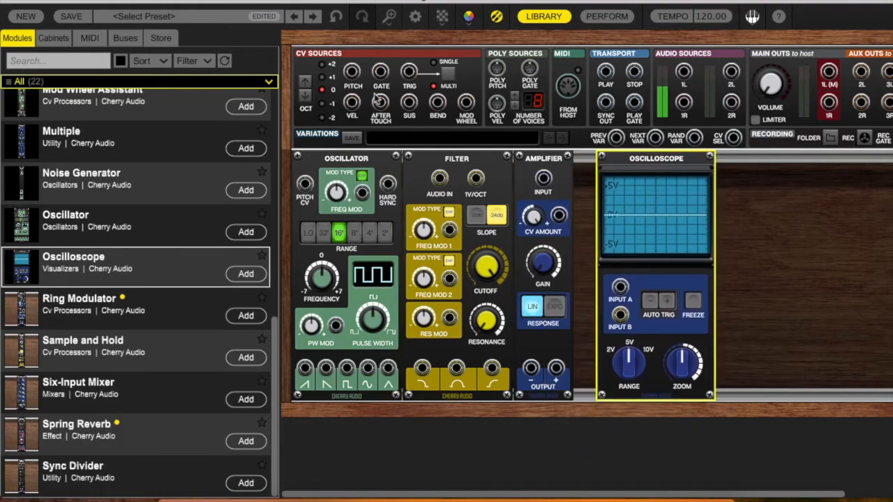
left_click(558, 16)
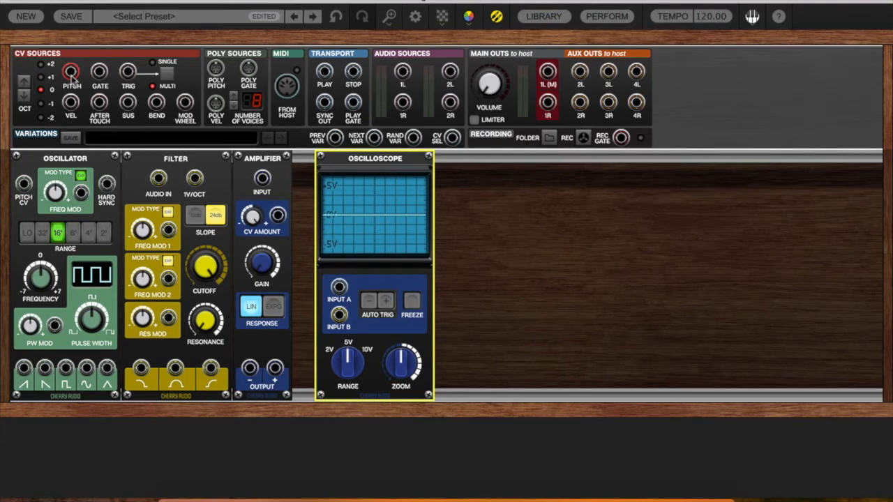
Step: Patch the Pitch CV source to the oscilloscope's Input A and check the active MIDI inputs in the Audio/MIDI settings
left_click_drag(72, 72, 339, 287)
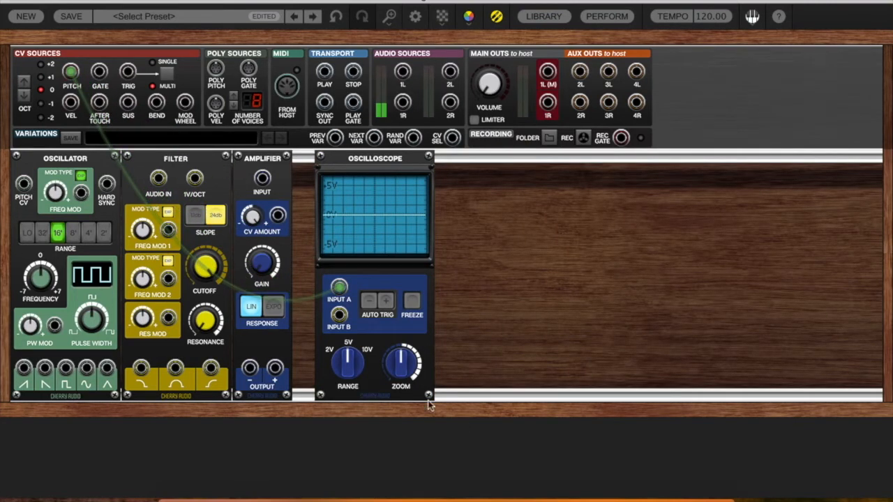
left_click(415, 19)
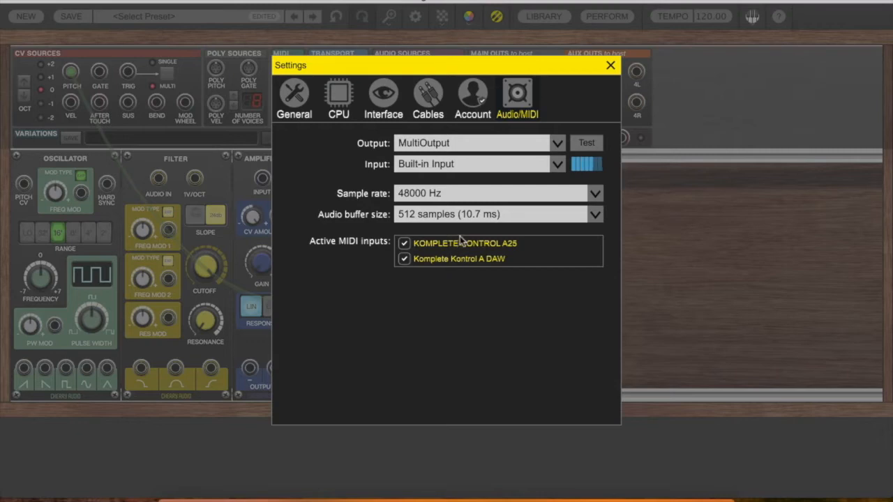
left_click(612, 66)
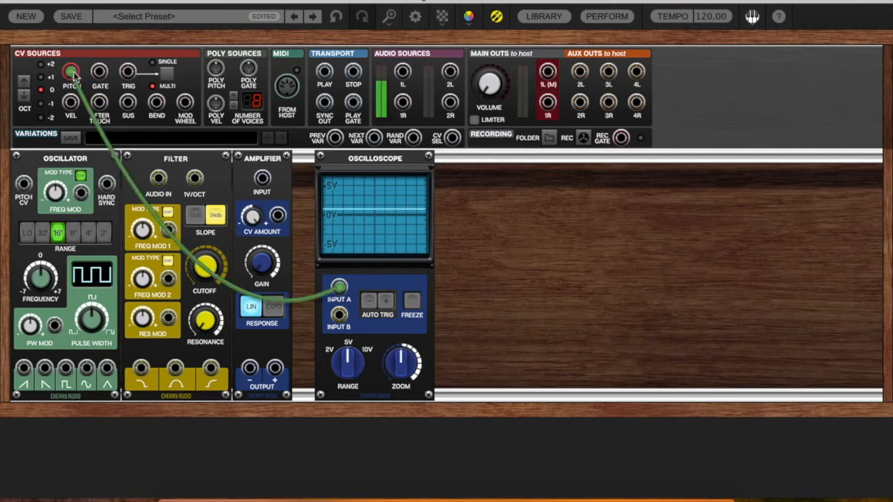
Step: Move the pitch cable from the oscilloscope's Input A to the oscillator's Pitch CV input
mouse_move(72, 71)
left_mouse_down()
mouse_move(90, 64)
mouse_move(70, 71)
left_mouse_up()
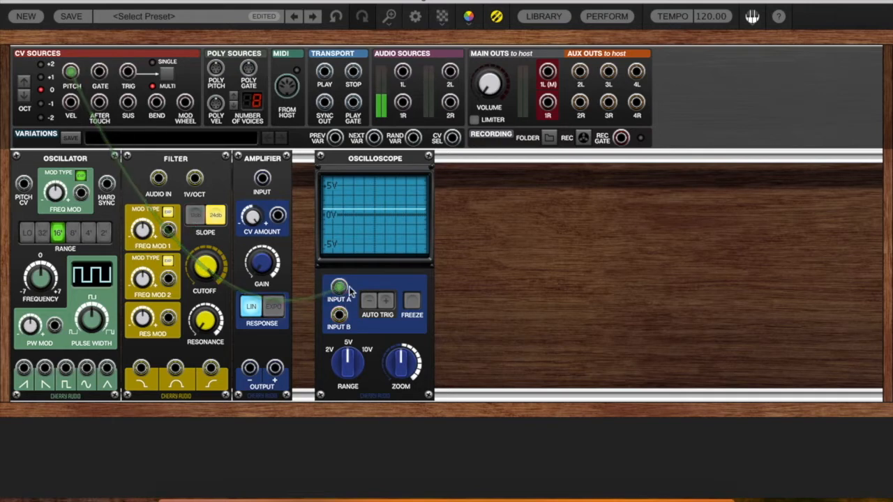
left_click_drag(339, 288, 25, 187)
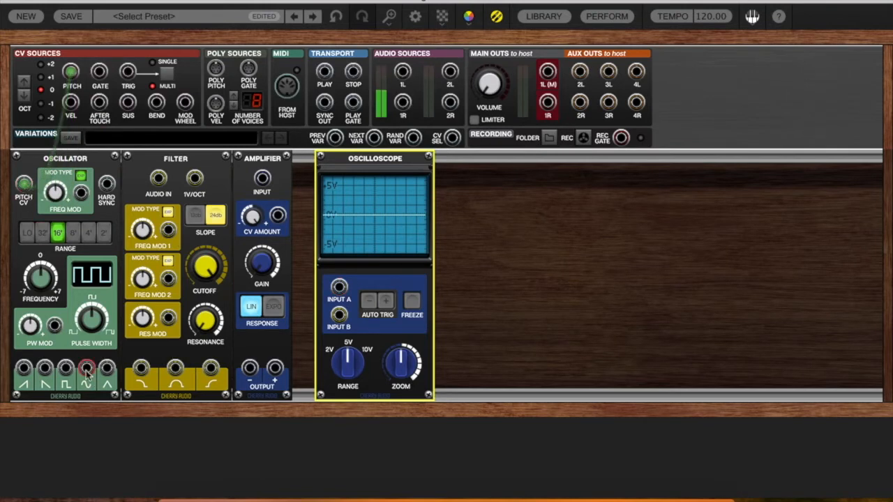
Step: Try the oscillator's sine output directly in main out 1L, raise the volume to -10.7 dB, and turn it down and unplug the cable
left_click_drag(86, 370, 550, 79)
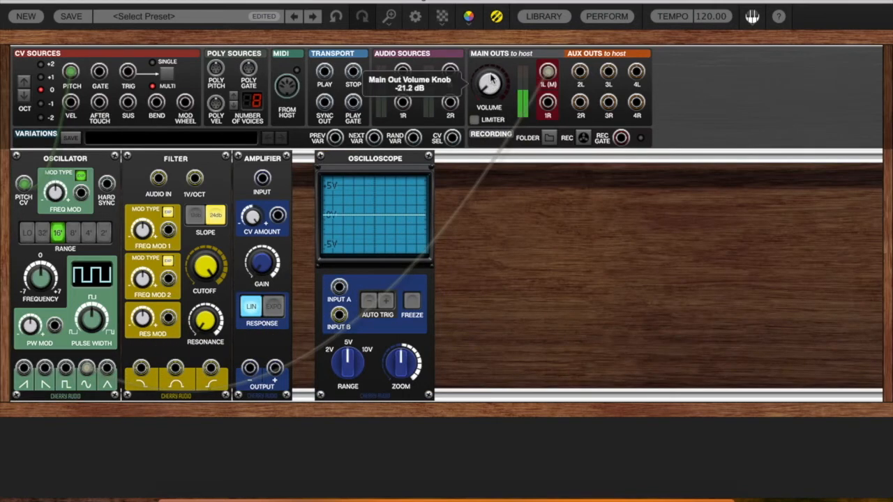
left_click_drag(491, 74, 493, 61)
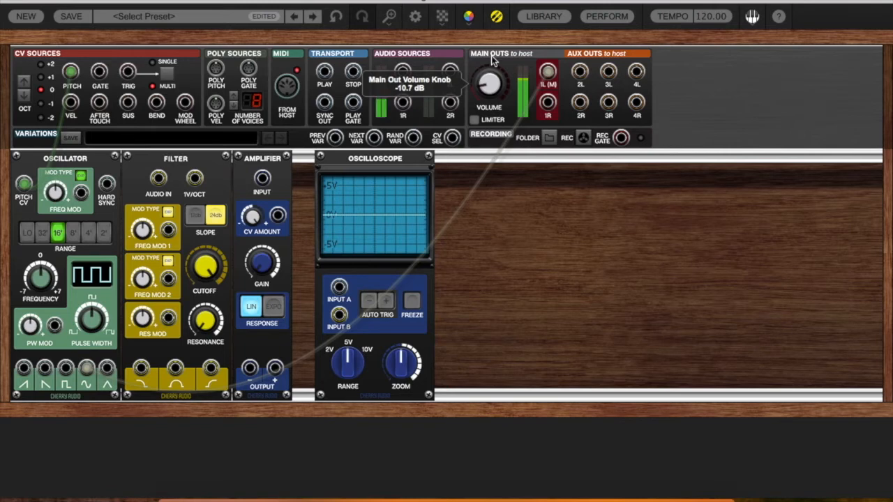
left_click_drag(491, 60, 491, 206)
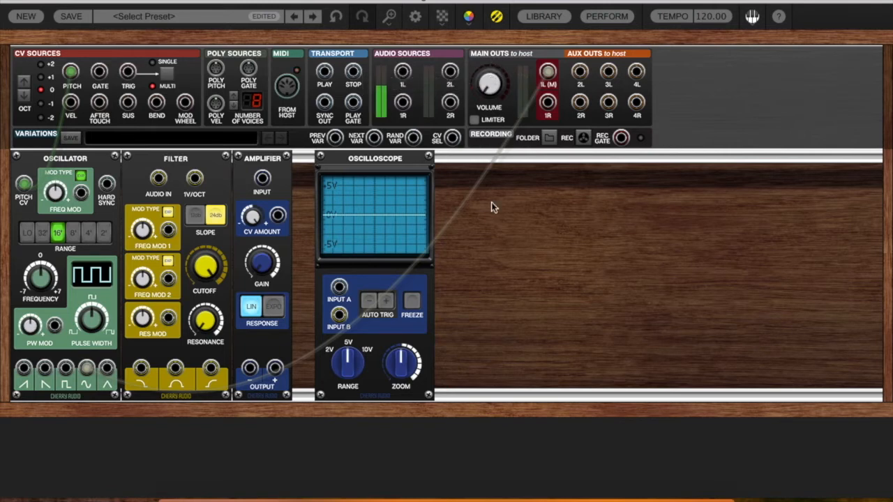
left_click_drag(548, 72, 517, 214)
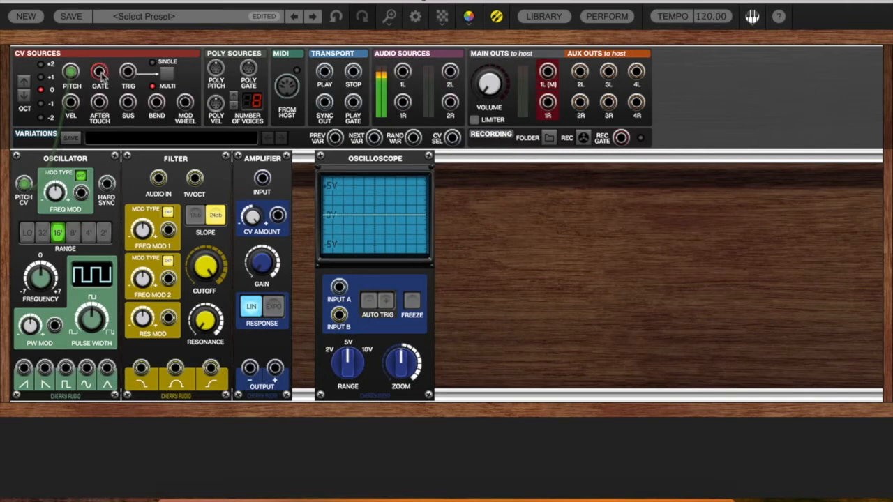
Step: Patch the Gate source to the oscilloscope's Input A to view it, and move its cable to the amplifier's CV Amount input
left_click_drag(101, 75, 339, 288)
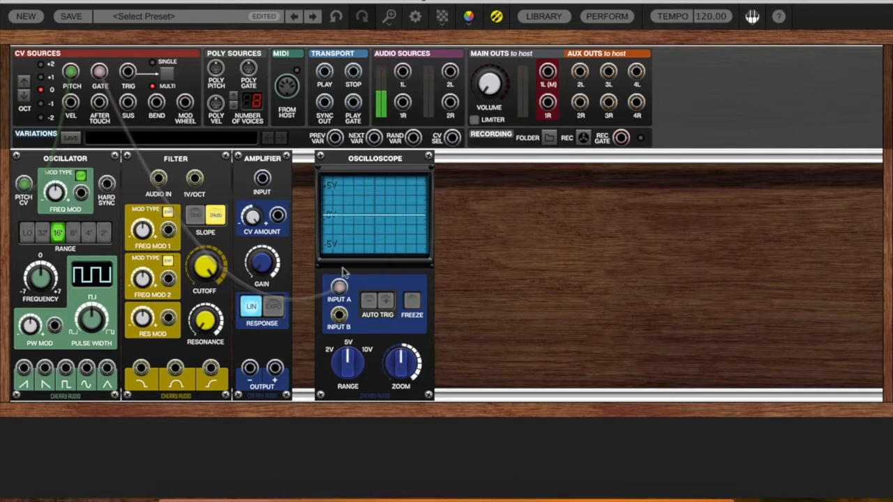
left_click_drag(339, 288, 269, 188)
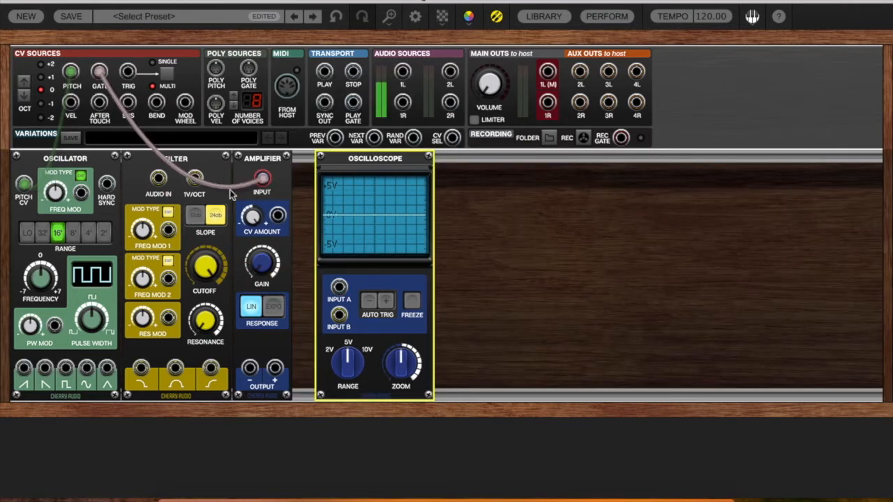
left_click_drag(87, 367, 131, 366)
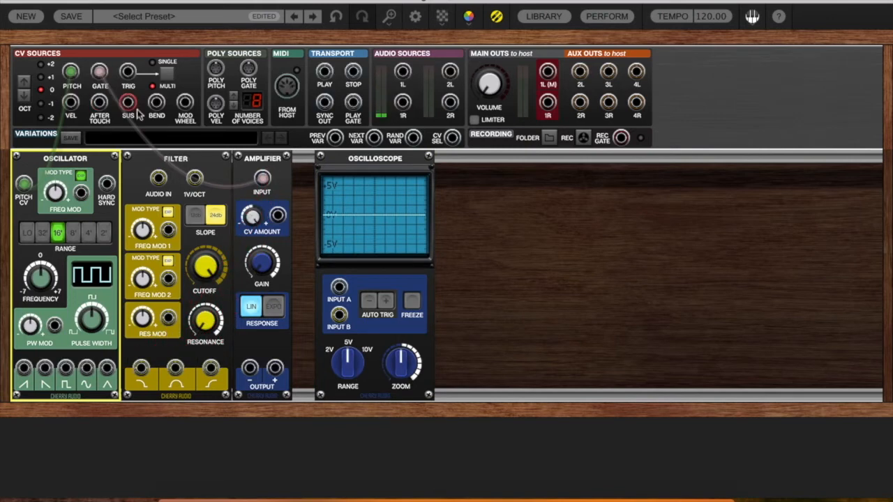
left_click_drag(263, 180, 277, 215)
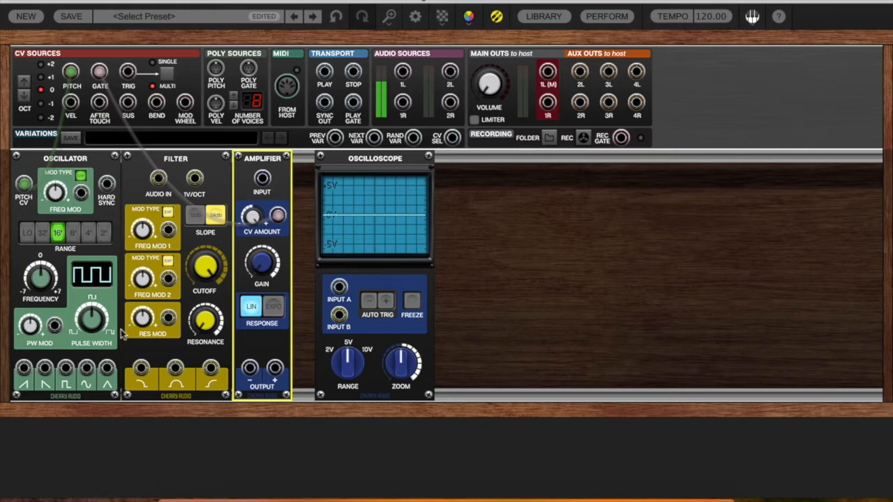
Step: Patch the oscillator's sine output into the amplifier's input and test the amplifier's + output in main out 1L, unplugging that output cable after the test
left_click_drag(86, 368, 263, 180)
left_click_drag(276, 367, 547, 72)
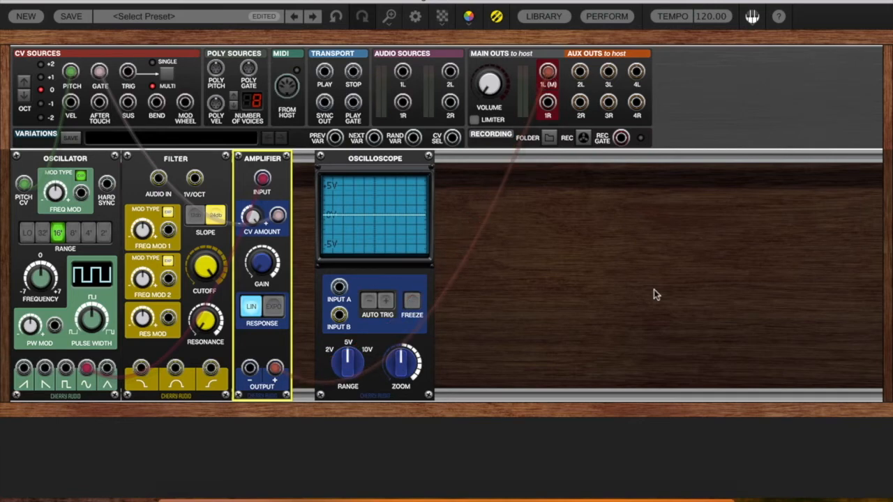
left_click_drag(489, 83, 490, 41)
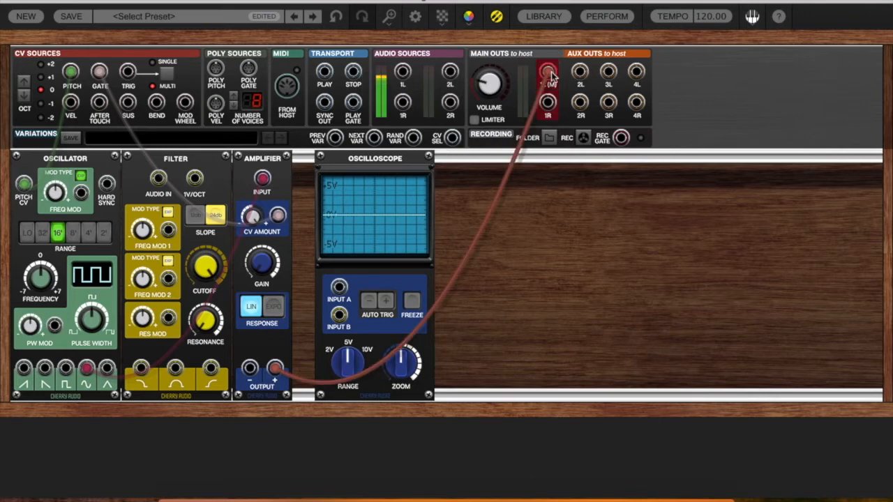
left_click_drag(551, 75, 535, 219)
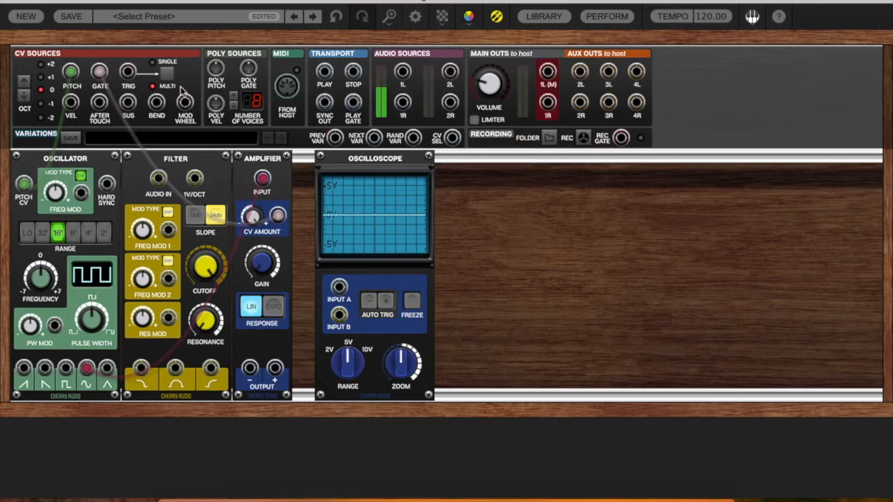
Step: Try velocity as the amplifier's CV source in place of Gate, with the amplifier's + output patched to main out 1L
left_click_drag(99, 72, 73, 104)
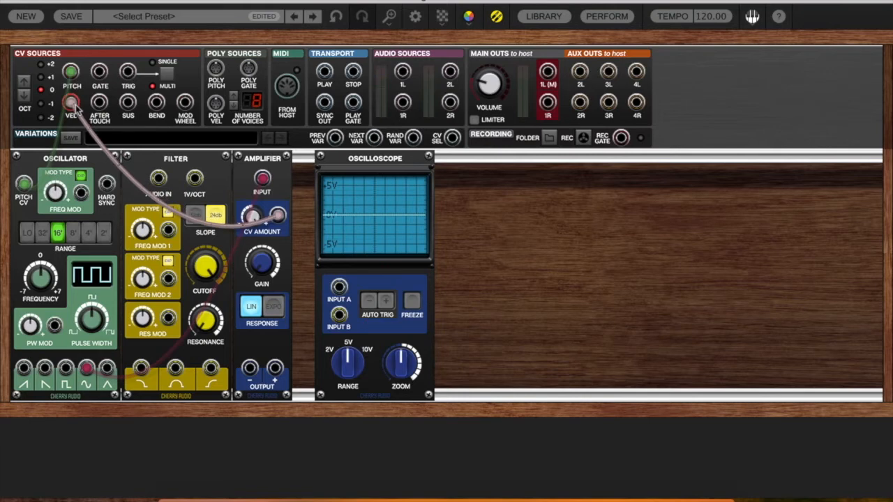
left_click_drag(280, 375, 548, 72)
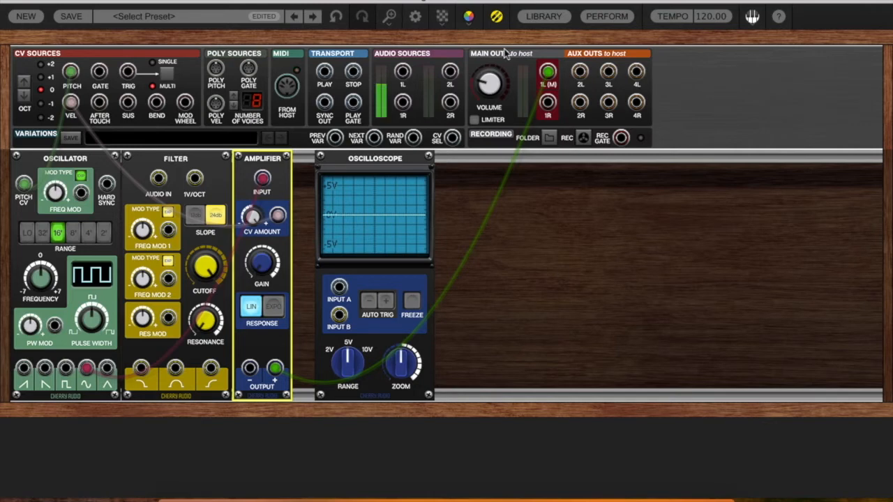
left_click(504, 173)
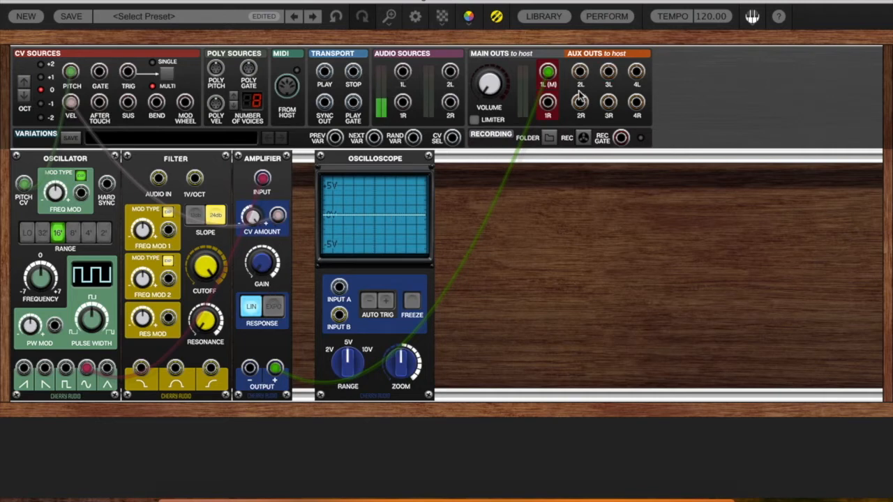
Step: Unplug main out 1L and replace the velocity cable at the amplifier's CV Amount input with one from Gate
left_click_drag(547, 71, 541, 180)
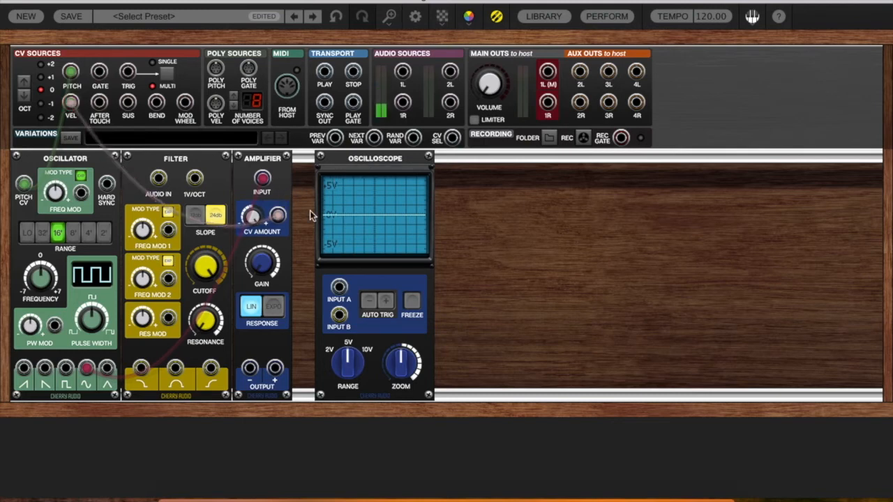
left_click_drag(278, 215, 200, 157)
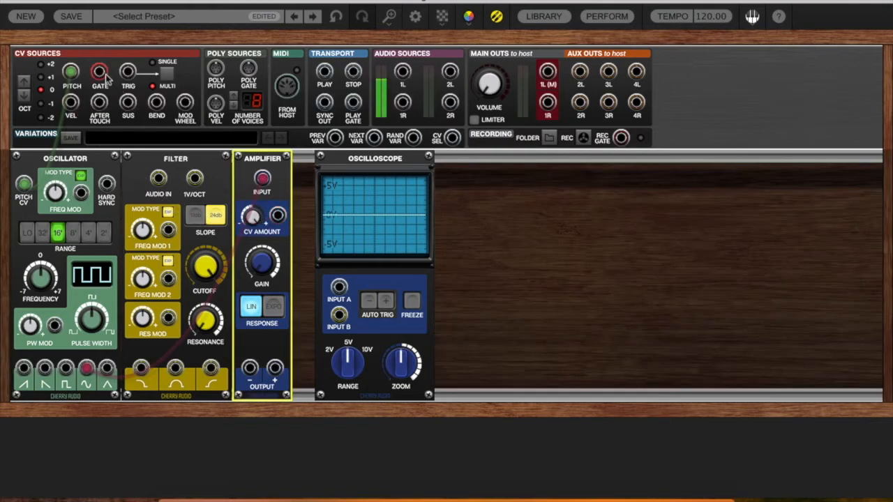
left_click_drag(101, 75, 279, 222)
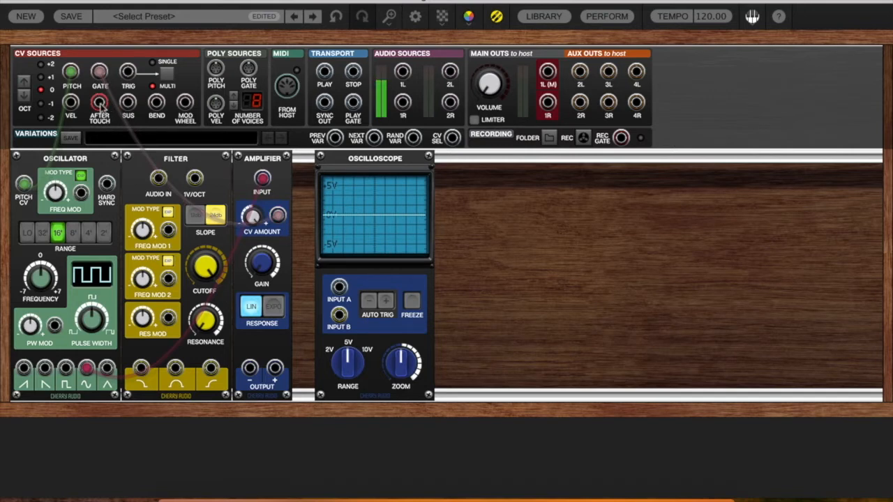
Step: View the After Touch source on the oscilloscope's Input A and unplug its cable
left_click_drag(99, 103, 339, 287)
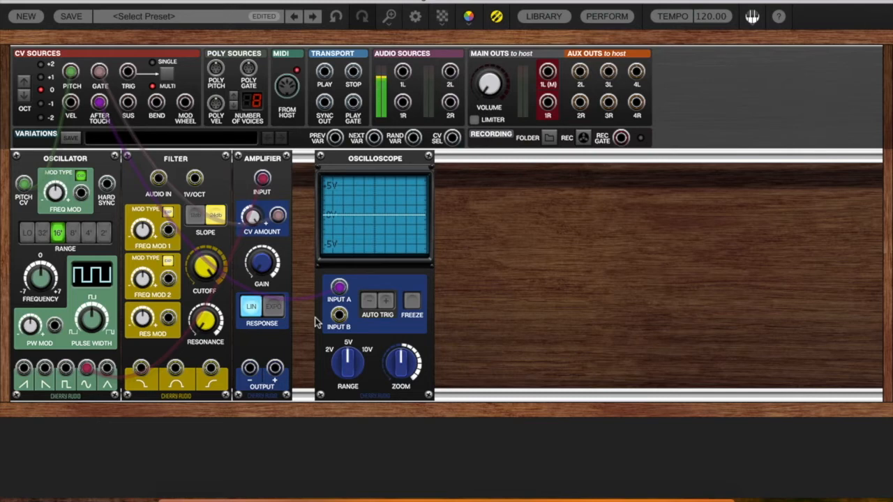
left_click_drag(340, 287, 326, 293)
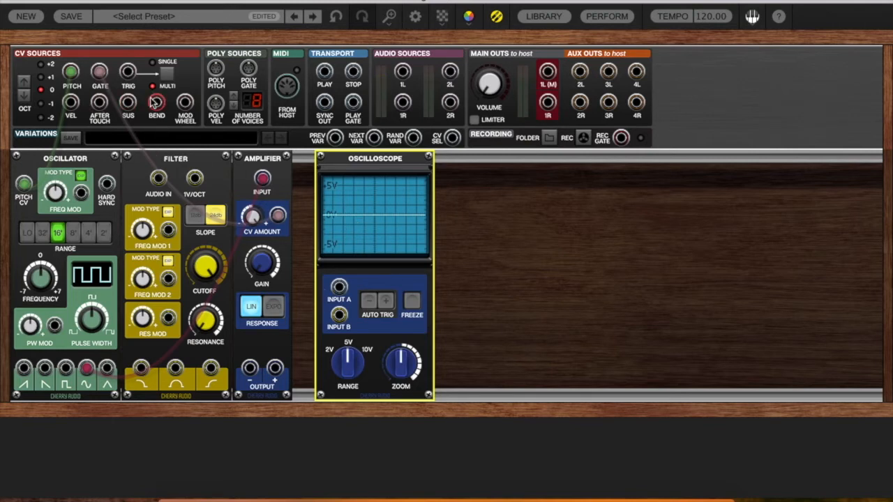
Step: View the After Touch, Mod Wheel, Bend and Sus sources one at a time on the oscilloscope's Input A
left_click_drag(99, 105, 339, 287)
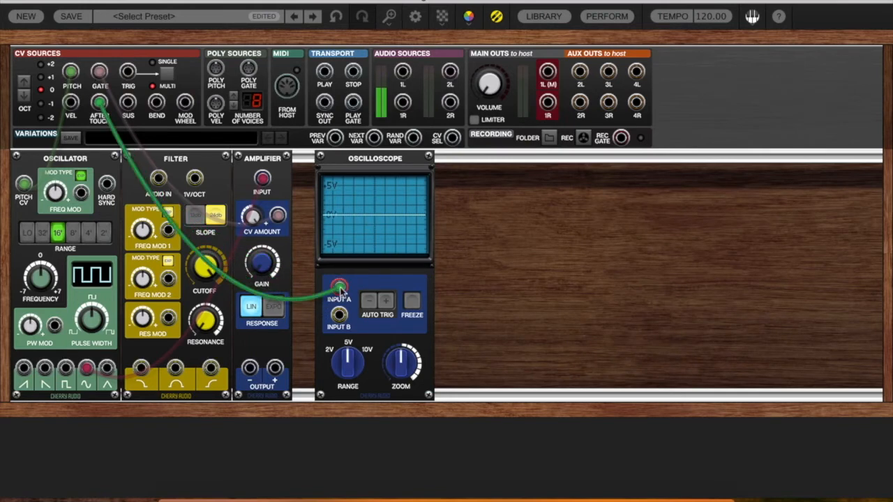
left_click(326, 301)
left_click_drag(184, 102, 340, 299)
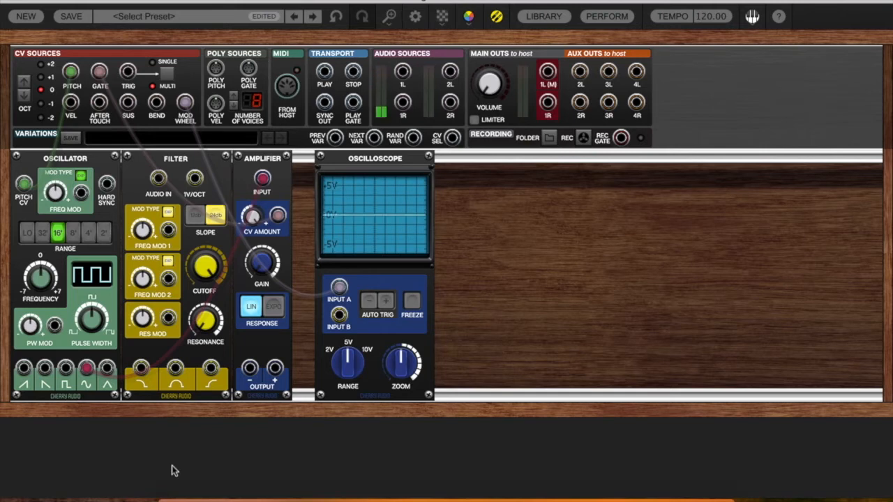
left_click_drag(339, 286, 100, 104)
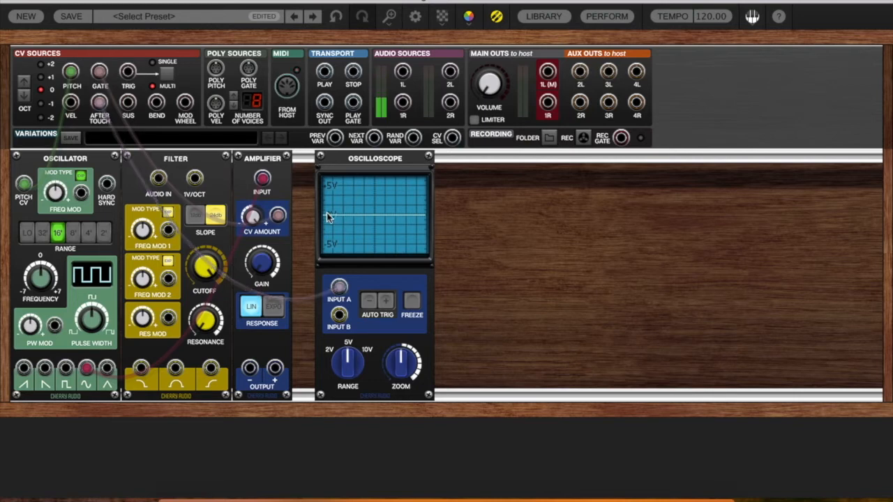
left_click_drag(100, 104, 187, 104)
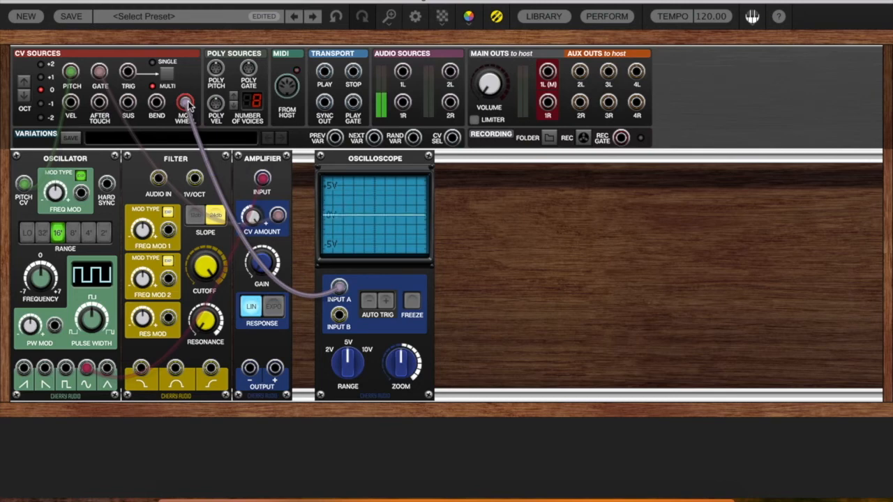
left_click_drag(187, 104, 158, 106)
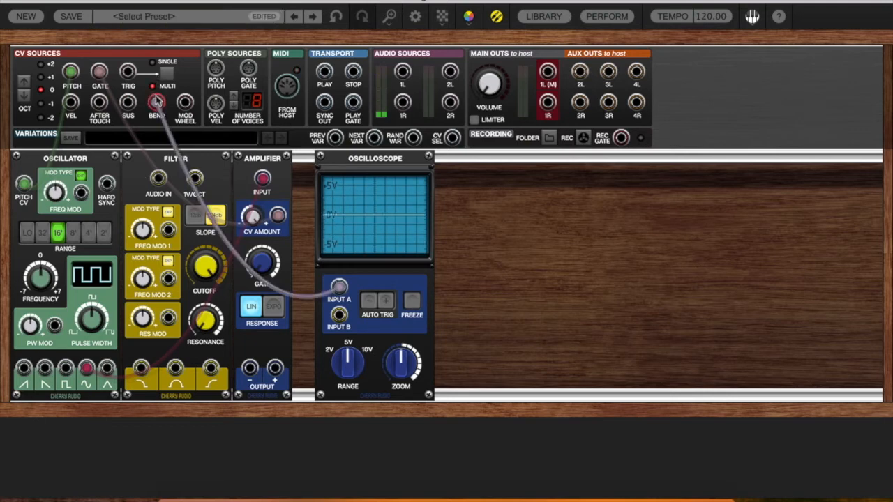
left_click_drag(157, 104, 339, 287)
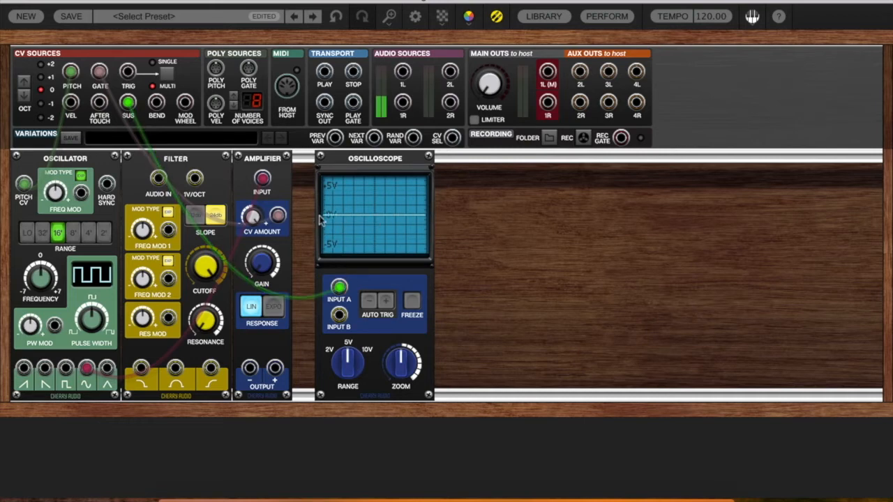
Step: Unplug the Sus cable from the oscilloscope's Input A and delete the oscilloscope module
left_click_drag(339, 288, 312, 312)
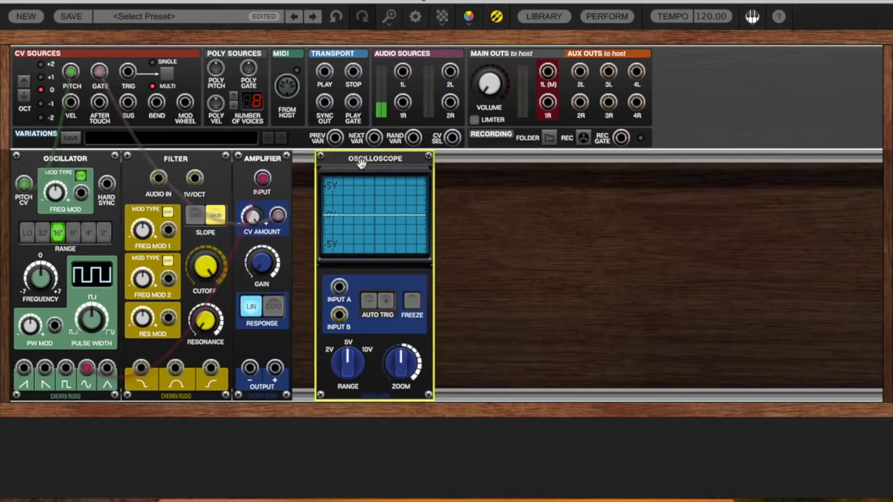
key("Delete")
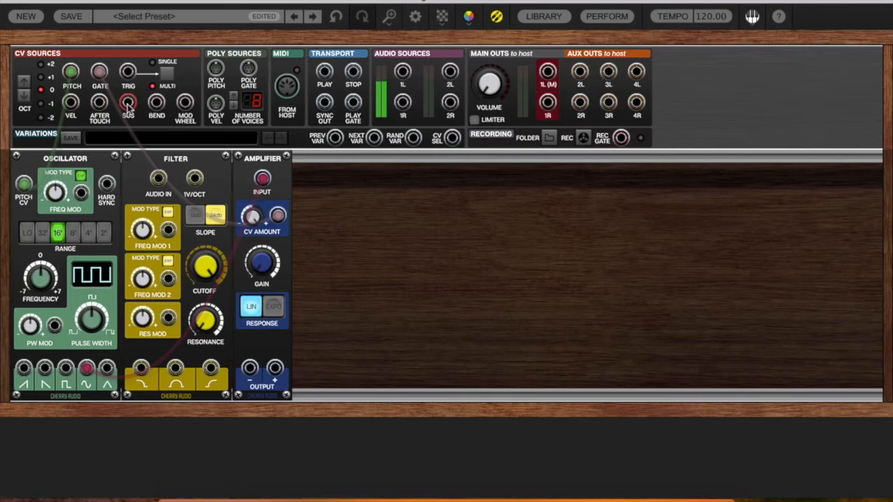
left_click_drag(128, 106, 101, 84)
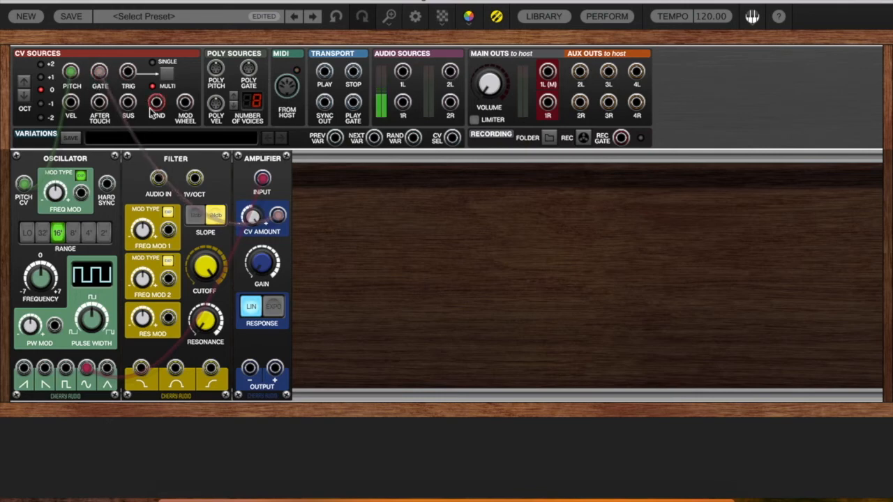
left_click_drag(127, 85, 100, 73)
Step: Add an Eight-Step Sequencer module from the module library to the cabinet, to the right of the amplifier
left_click(540, 17)
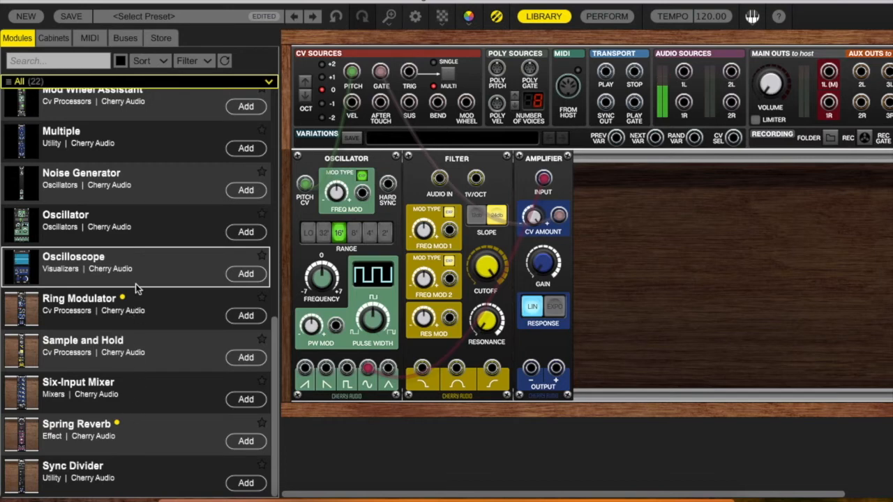
scroll(135, 288, "up", 3)
scroll(137, 289, "up", 3)
scroll(137, 289, "down", 6)
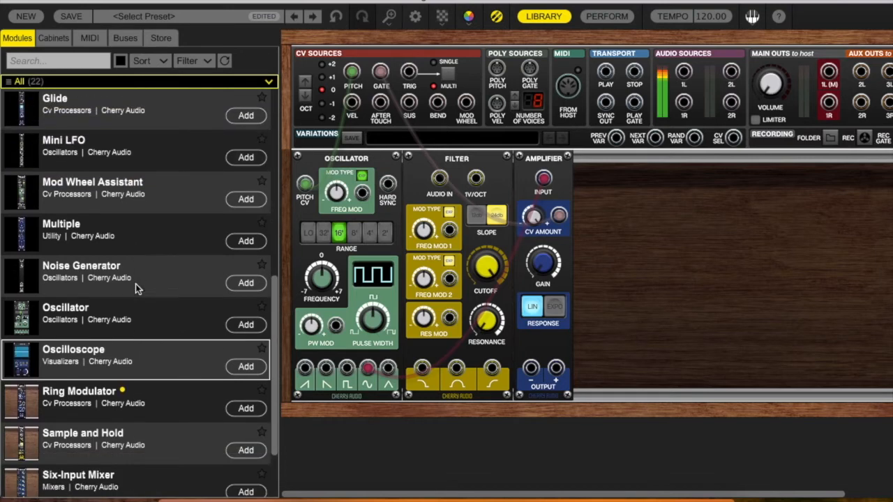
scroll(136, 288, "up", 10)
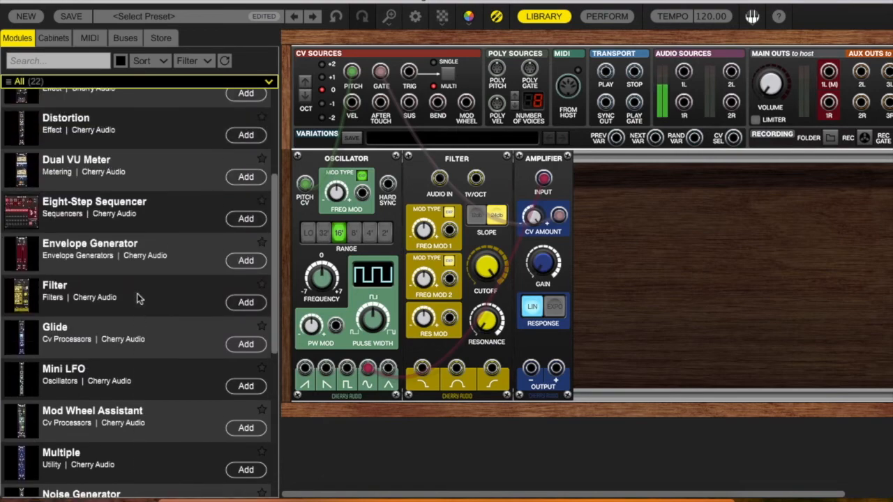
left_click(129, 207)
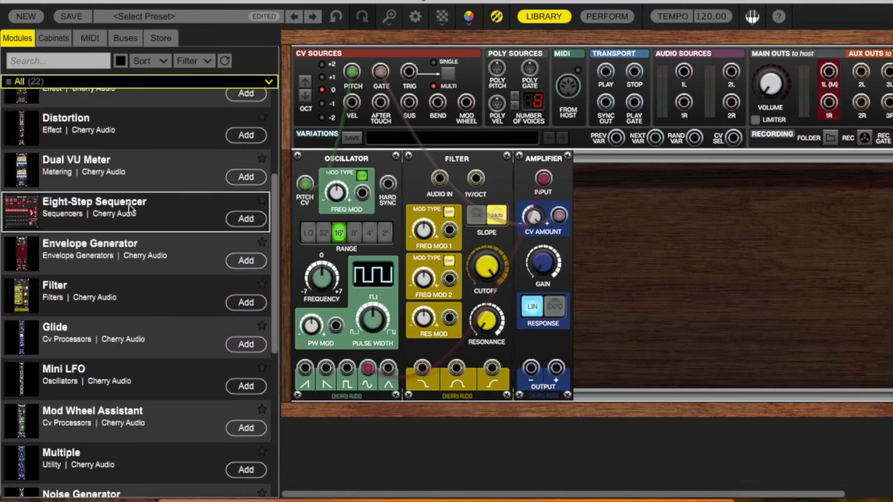
left_click_drag(132, 209, 843, 159)
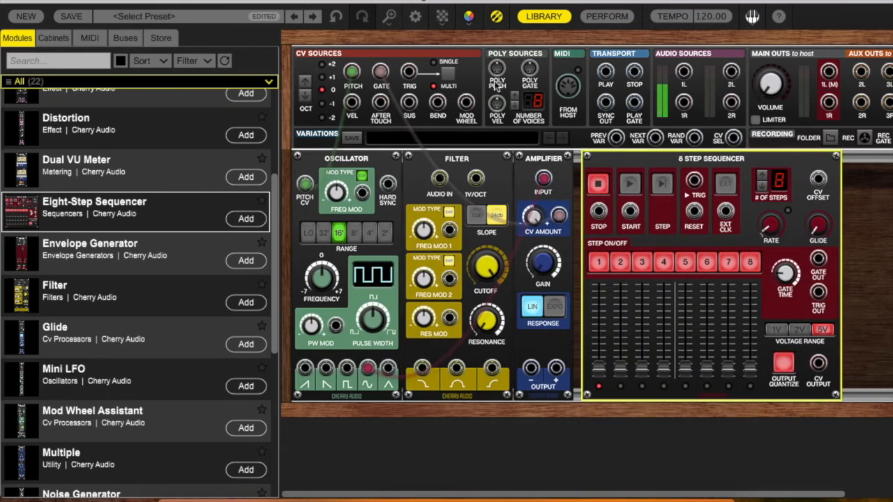
Step: Clock the sequencer from the Trig source through its Ext Clk input, and start it with the module placed directly beside the amplifier
left_click_drag(409, 72, 725, 210)
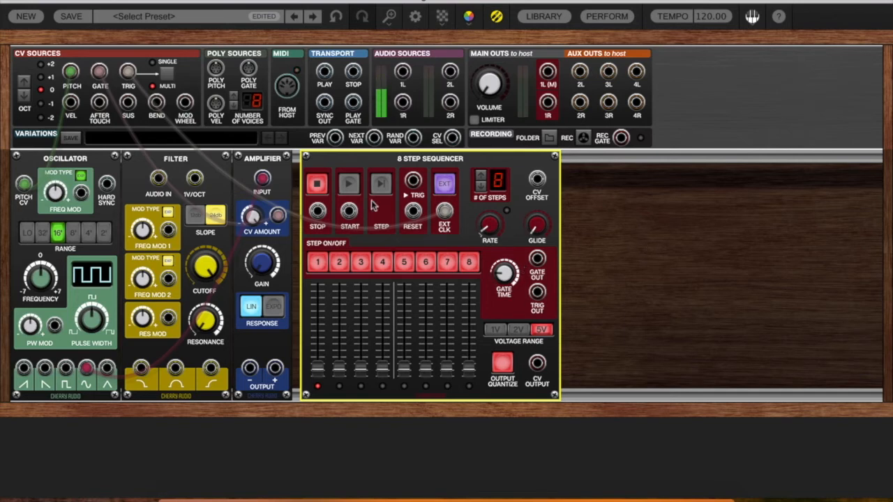
left_click(350, 184)
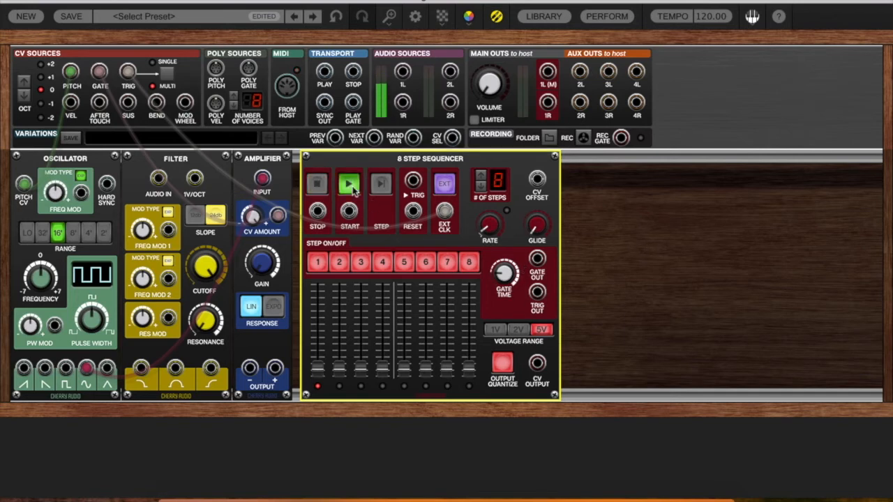
left_click_drag(335, 158, 327, 158)
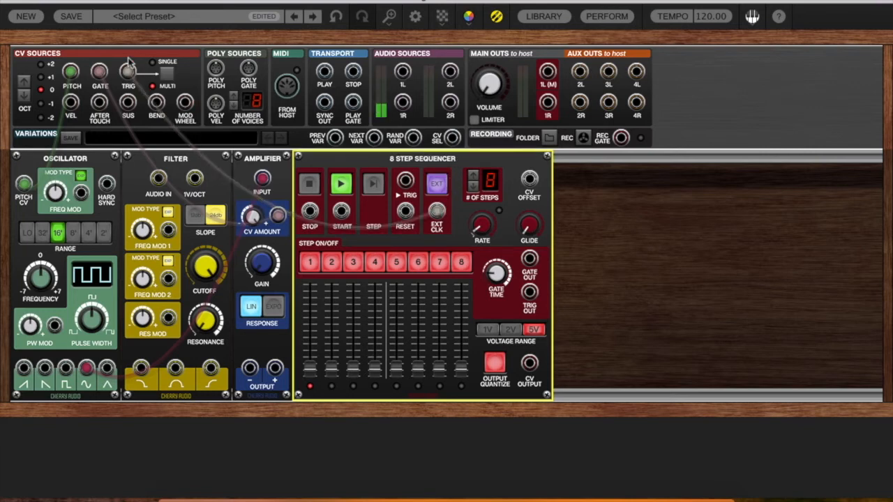
left_click_drag(127, 71, 307, 160)
left_click(437, 185)
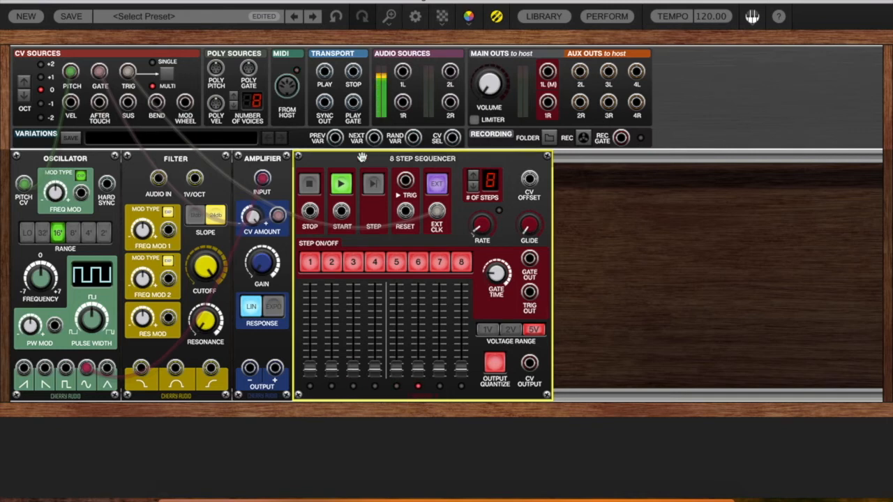
Step: Stop the sequencer, unplug its Ext Clk cable and delete the sequencer module
left_click_drag(362, 157, 500, 159)
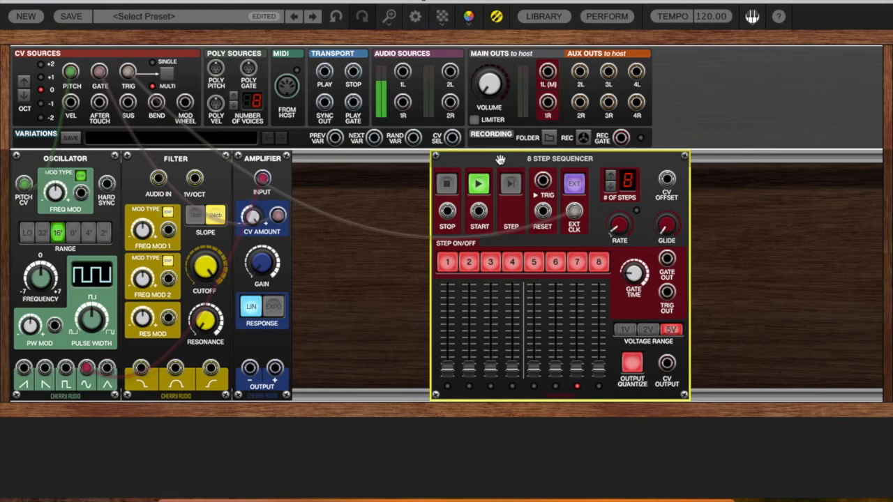
left_click(447, 185)
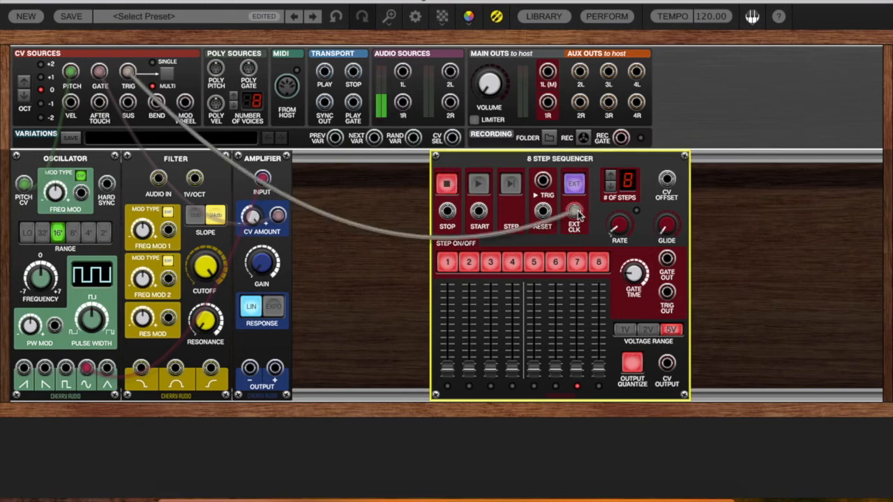
left_click_drag(574, 213, 488, 182)
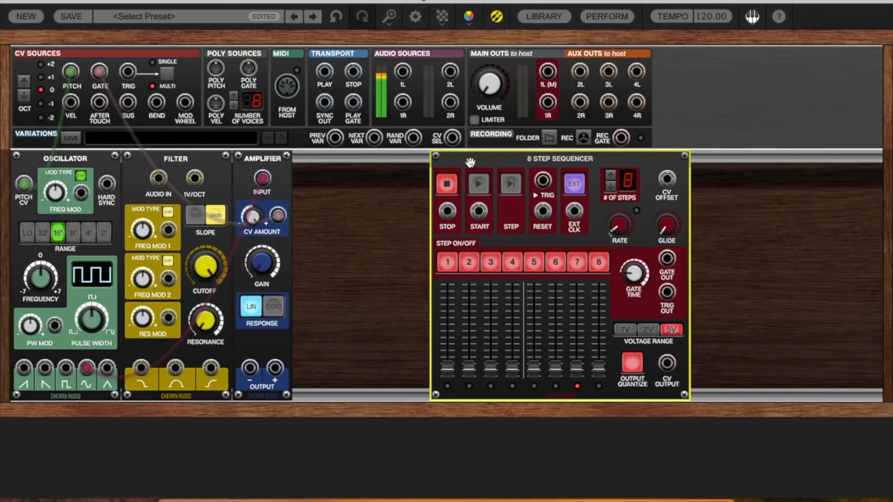
key("Delete")
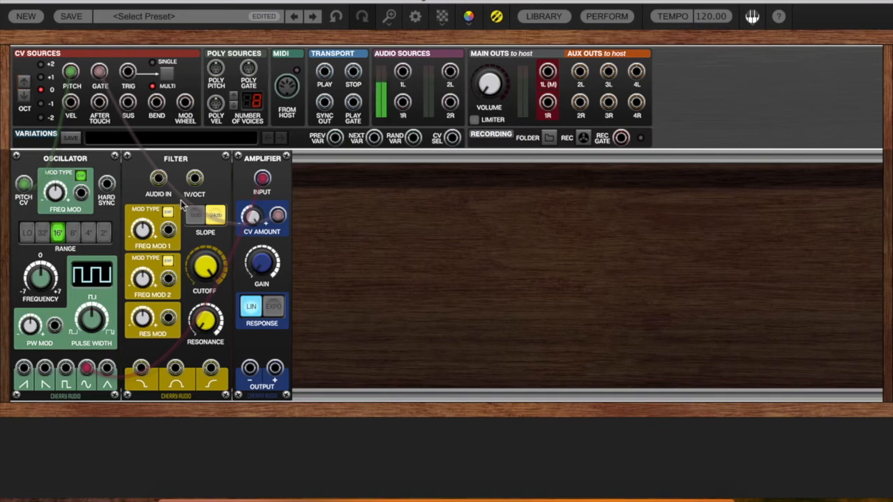
Step: Unplug the sine cable from the amplifier's input and patch the oscillator's rising sawtooth output into the filter's Audio In
left_click_drag(182, 202, 261, 180)
left_click_drag(261, 180, 262, 204)
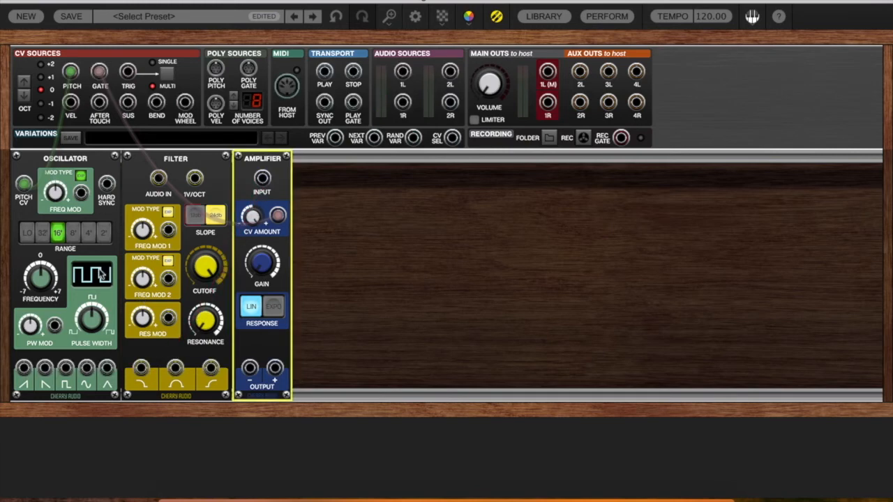
left_click_drag(24, 370, 159, 179)
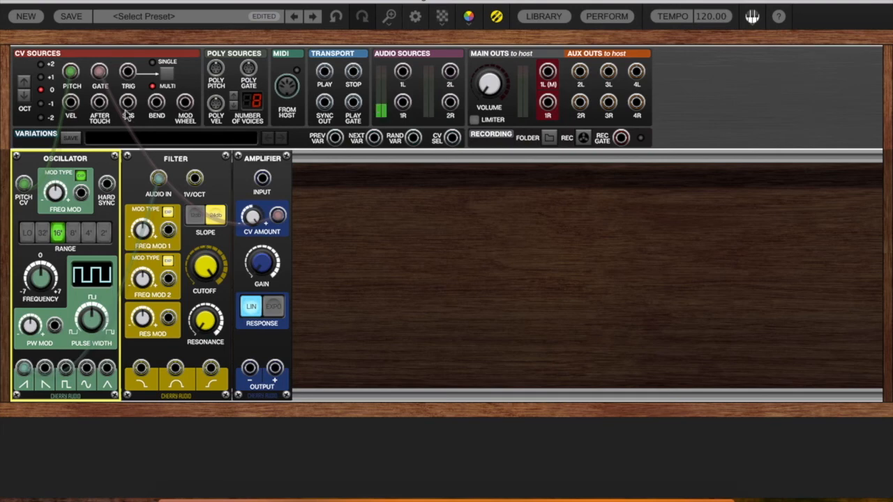
Step: Patch Pitch into the filter's 1V/Oct input and route the filter's low-pass output through the amplifier's + output to main out 1L
left_click(71, 69)
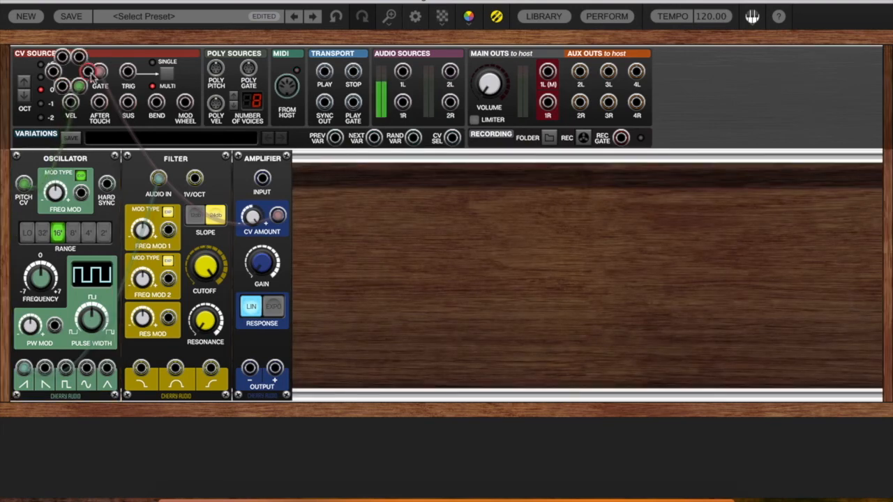
left_click_drag(87, 71, 195, 180)
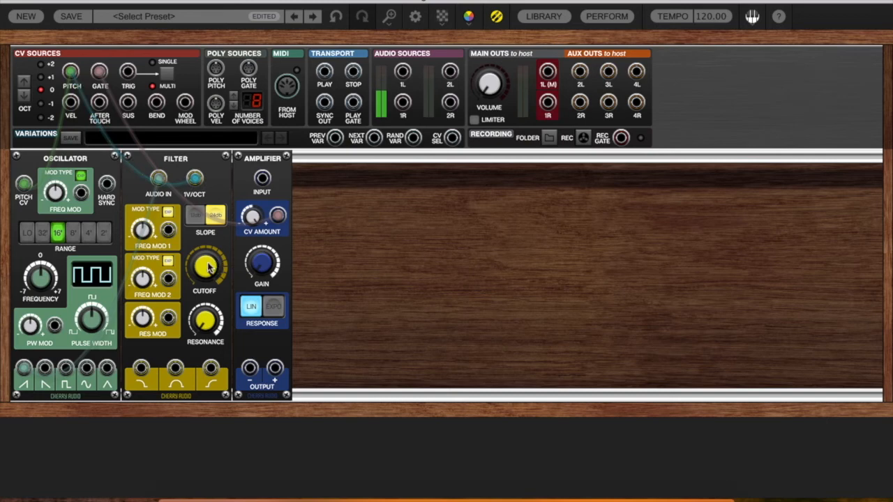
left_click_drag(141, 368, 263, 180)
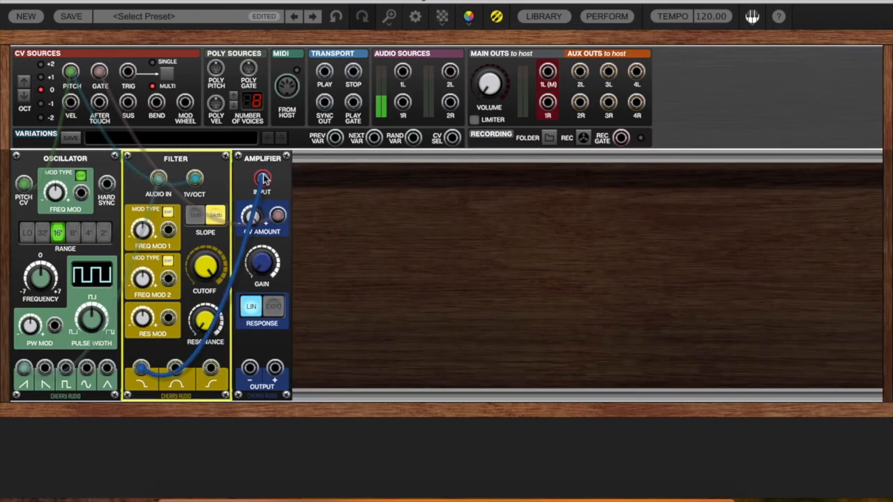
left_click_drag(275, 368, 548, 76)
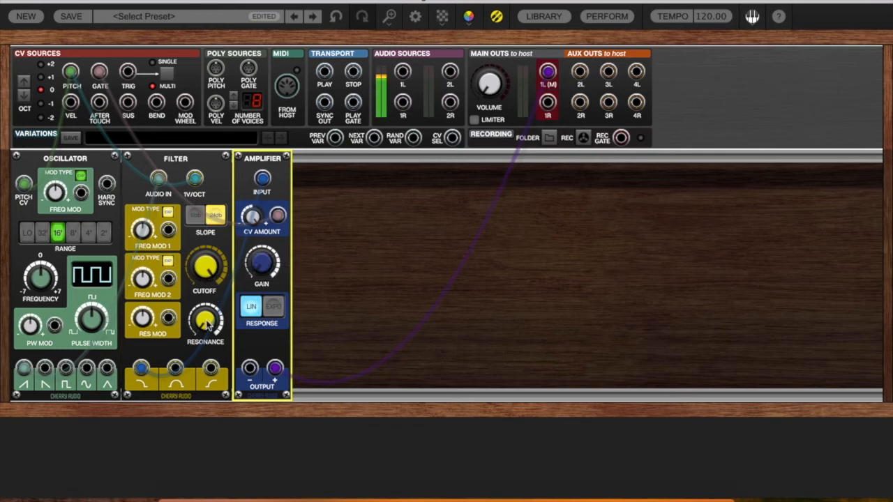
Step: Assign the filter's Cutoff knob to a MIDI controller using MIDI Learn
mouse_move(207, 327)
mouse_move(207, 272)
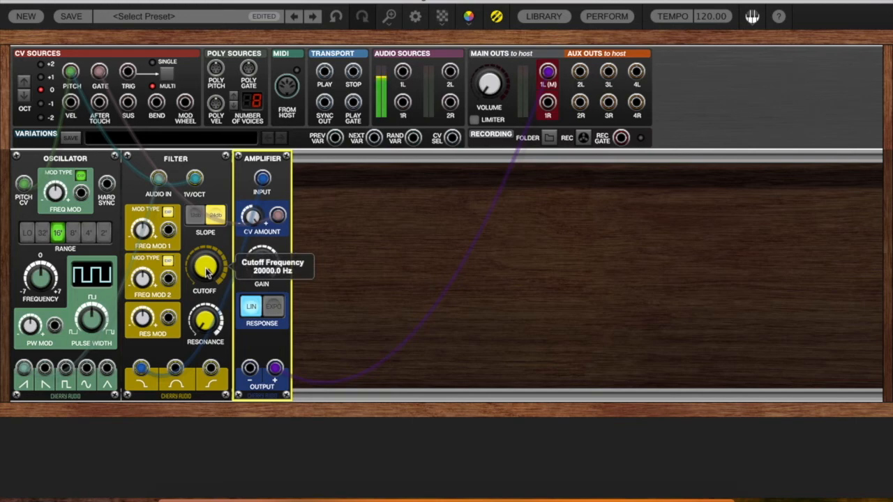
right_click(207, 272)
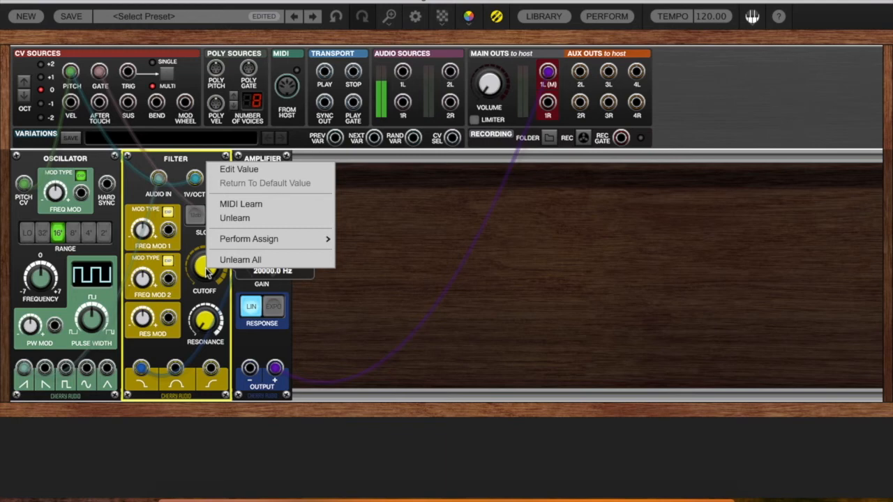
left_click(278, 203)
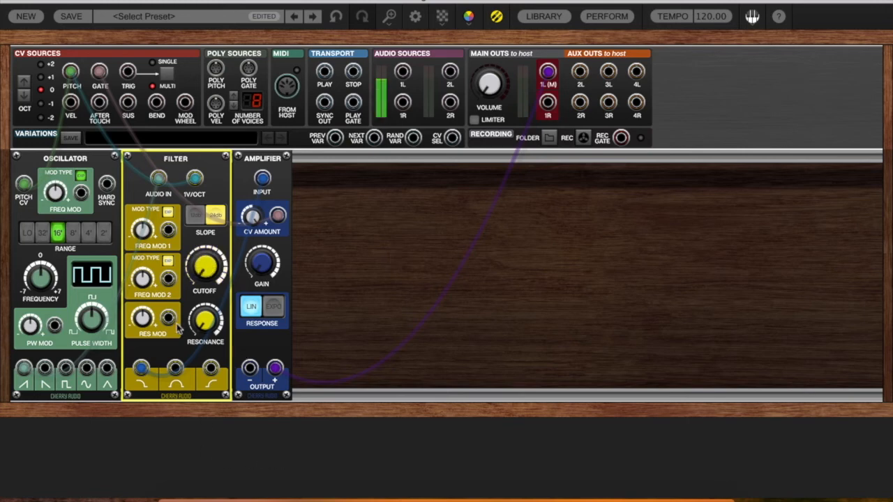
Step: Assign the filter's Resonance knob to a MIDI controller using MIDI Learn, running the learn command twice
right_click(205, 320)
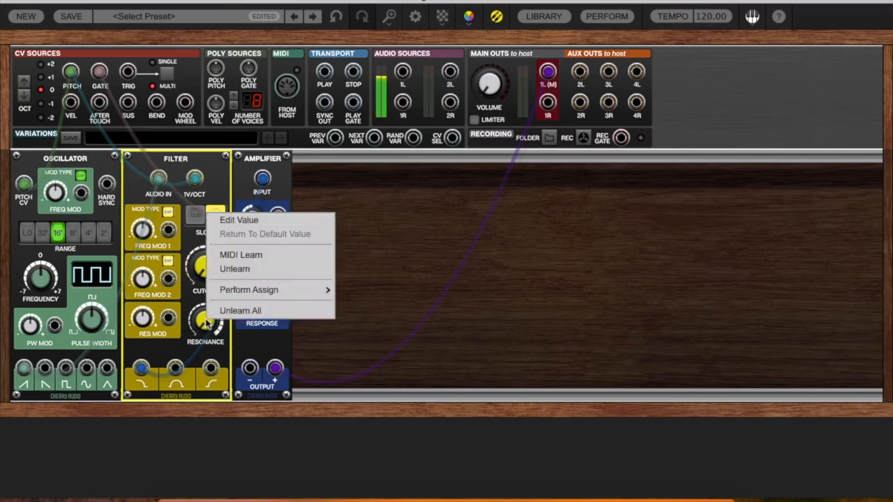
left_click(251, 256)
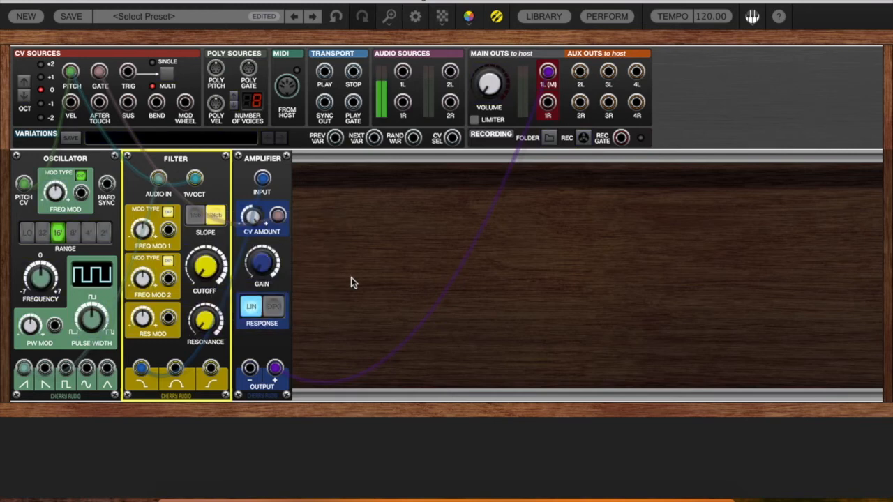
right_click(204, 327)
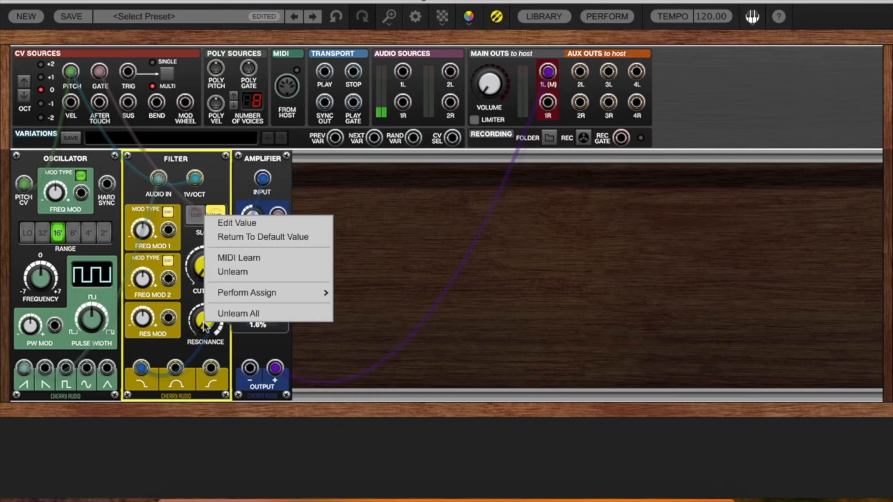
left_click(280, 257)
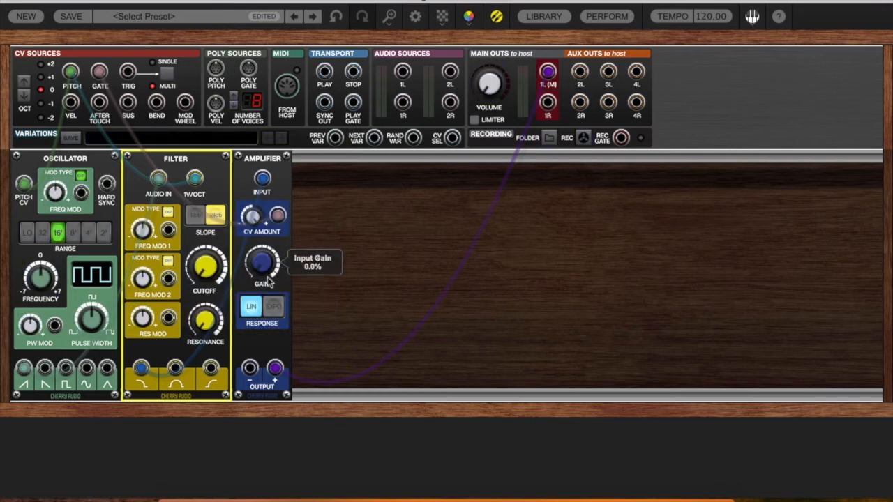
Step: Run MIDI Learn on the filter's Resonance knob and again on its Cutoff knob to map them to MIDI controllers
right_click(209, 322)
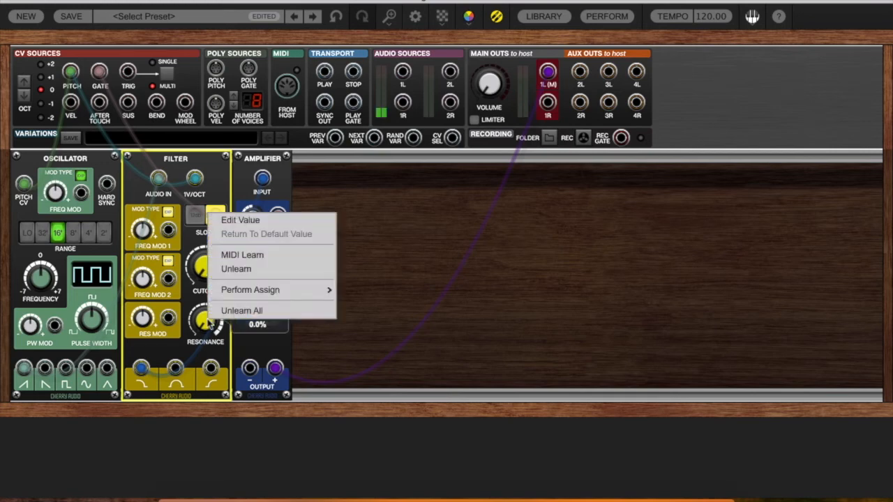
left_click(286, 257)
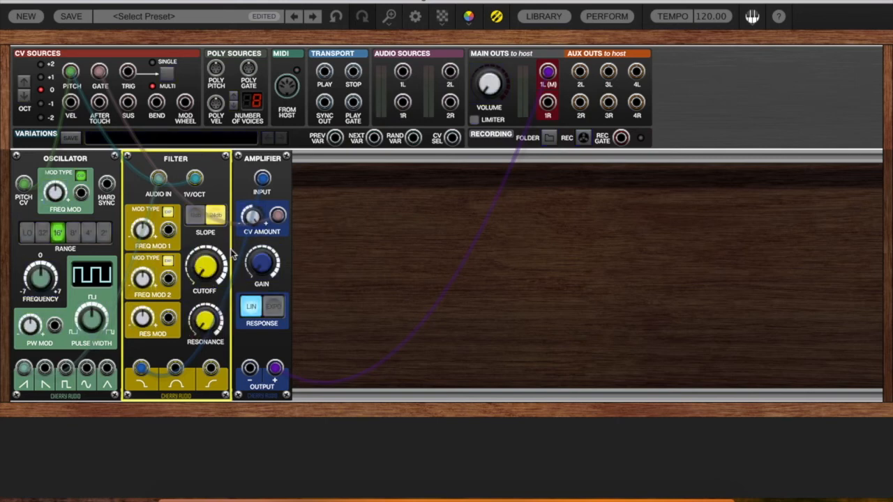
right_click(211, 272)
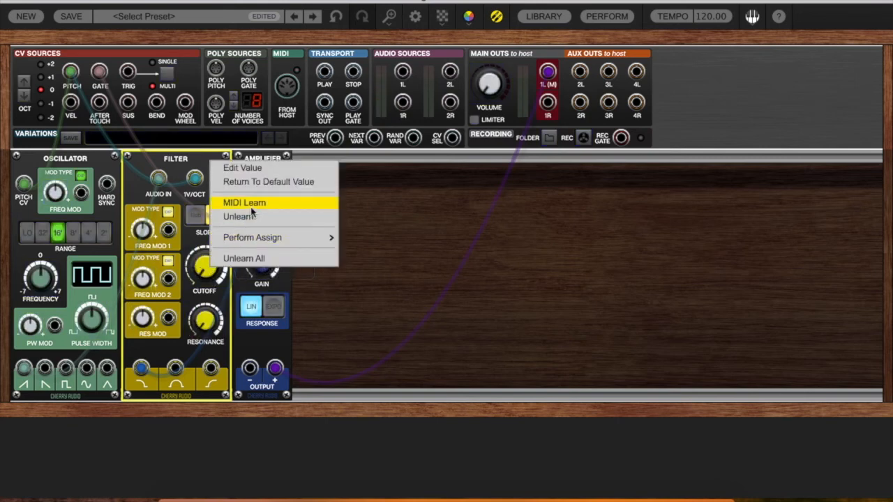
left_click(224, 204)
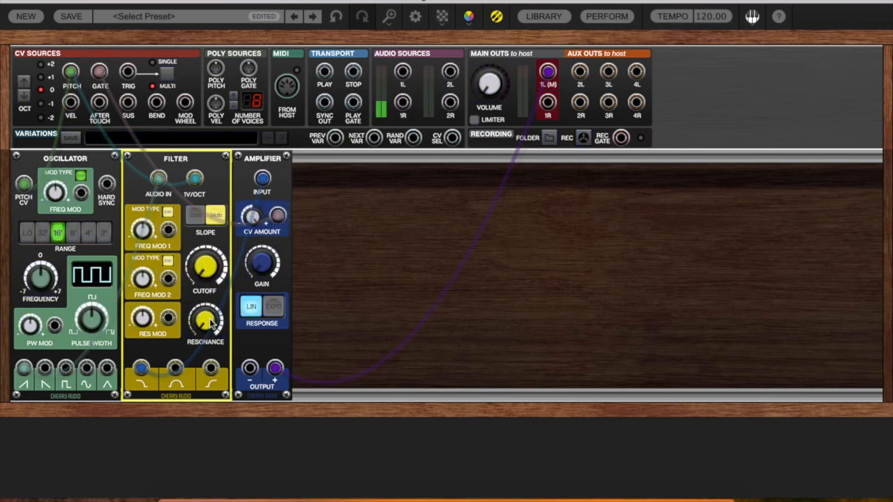
Step: Reassign the filter's Resonance knob to MIDI controller 15 using MIDI Learn
mouse_move(211, 323)
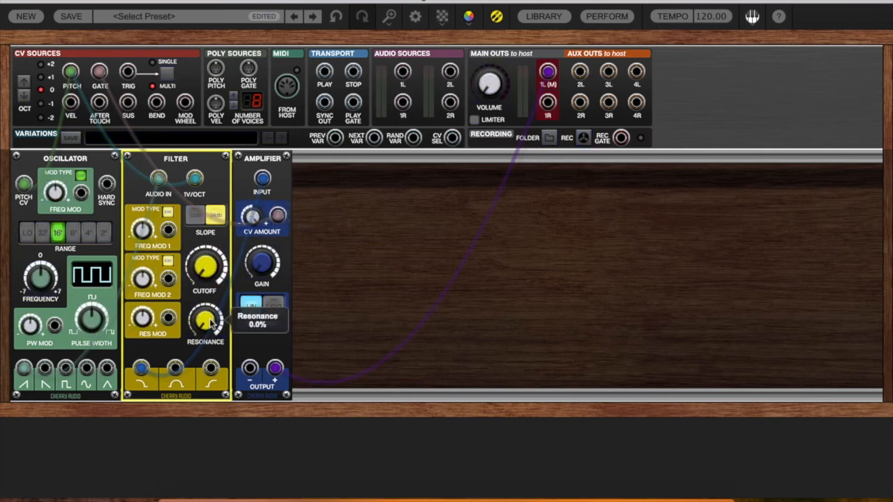
right_click(211, 324)
left_click(251, 256)
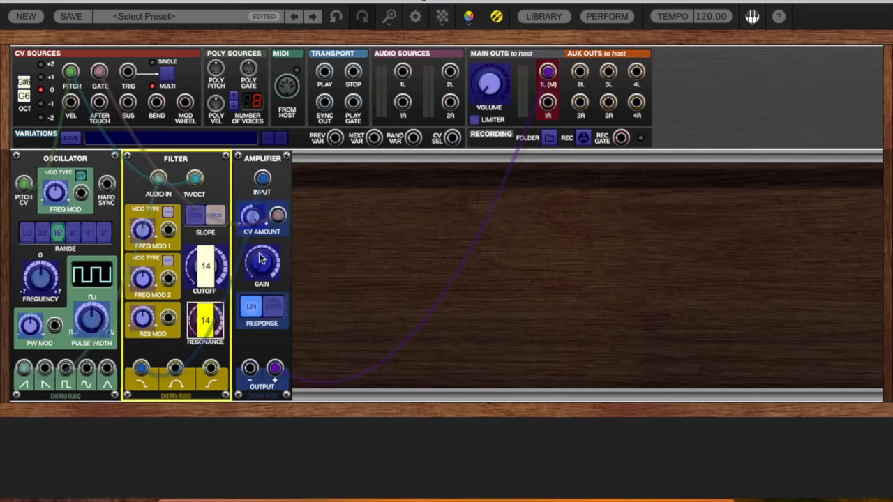
mouse_move(259, 258)
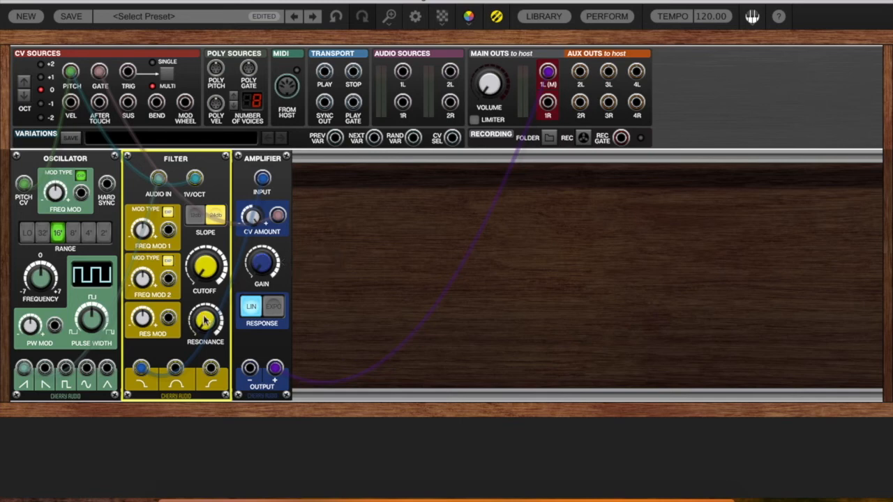
mouse_move(207, 323)
Step: Use MIDI Learn to assign the oscillator's Frequency knob to MIDI controller 17 and map its 16' Range button
right_click(42, 278)
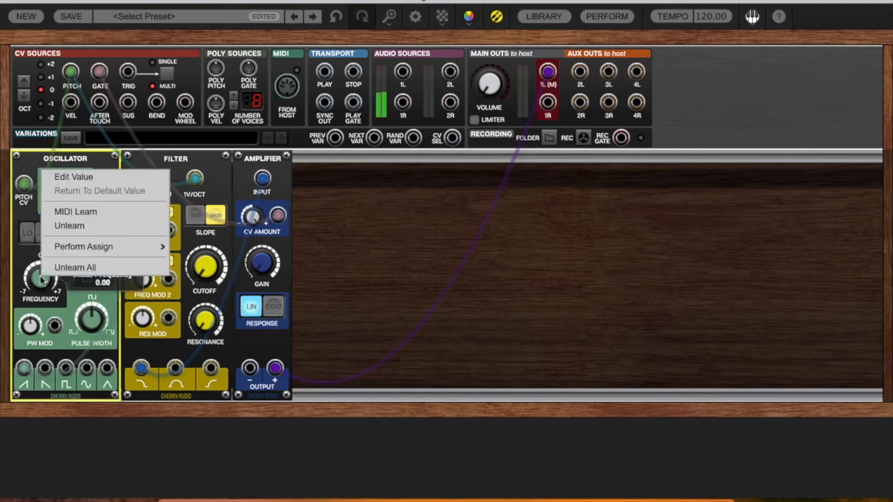
left_click(95, 213)
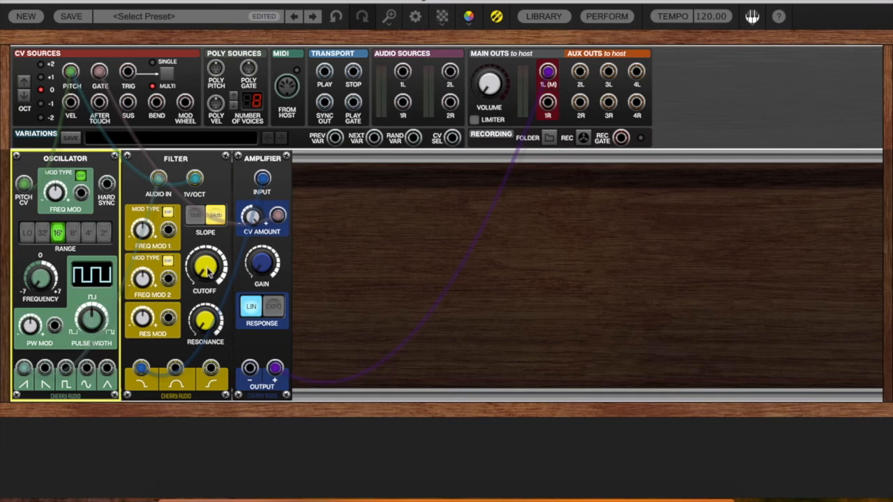
right_click(62, 238)
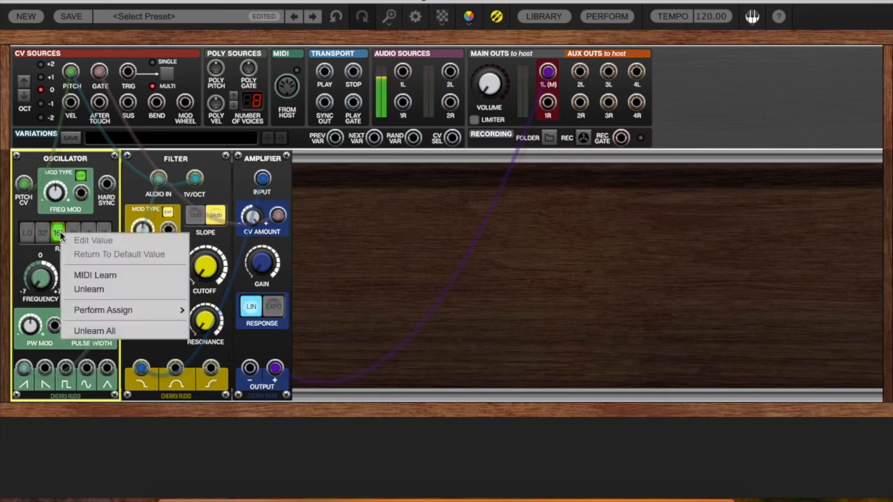
left_click(120, 274)
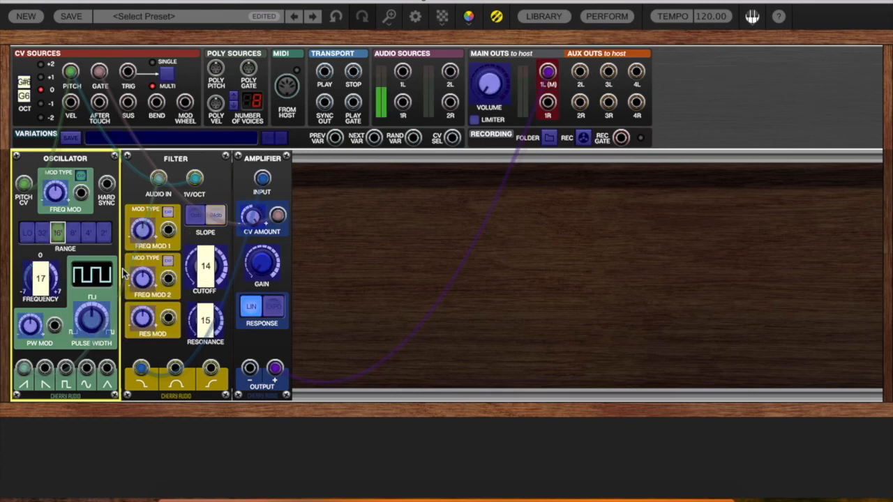
mouse_move(44, 289)
key("m")
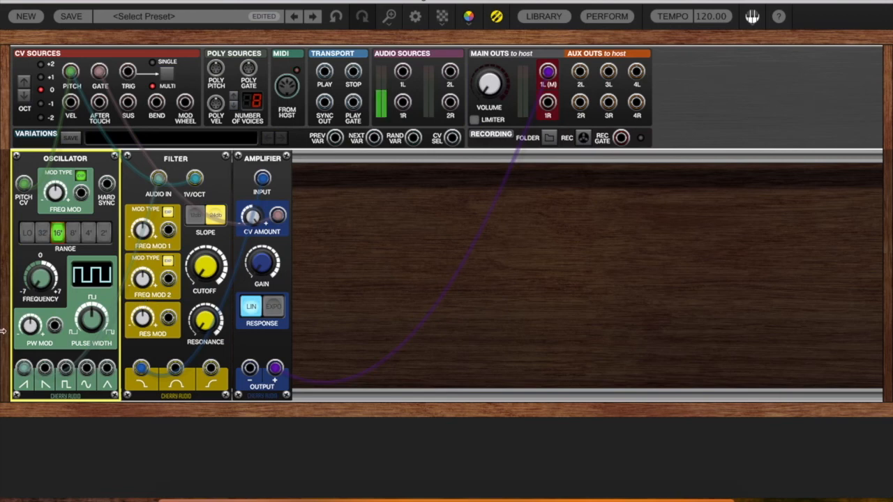
Step: Try the oscillator's 8' range and use MIDI Learn to map the 8' Range button to a MIDI control
left_click(76, 232)
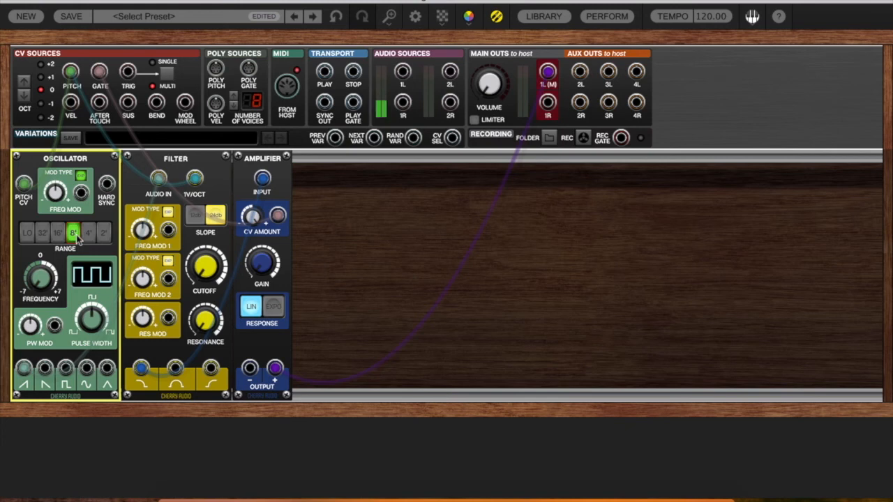
left_click(76, 235)
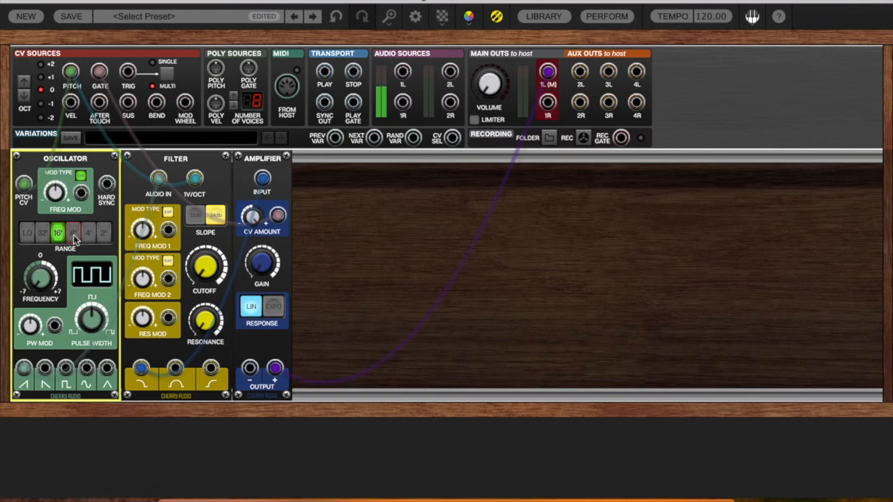
right_click(74, 238)
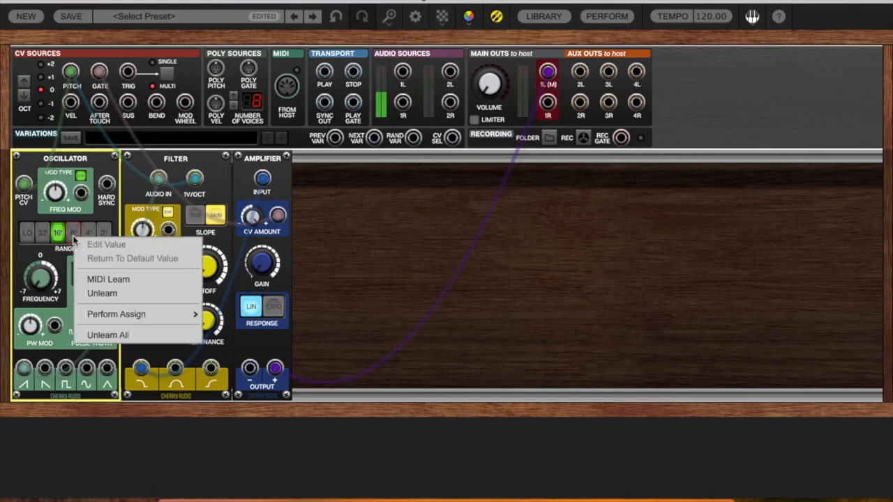
left_click(108, 279)
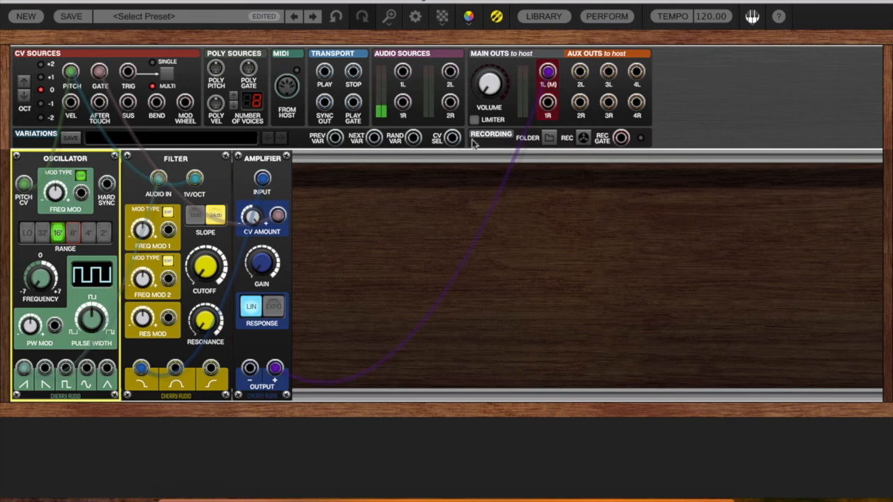
left_click_drag(493, 88, 490, 52)
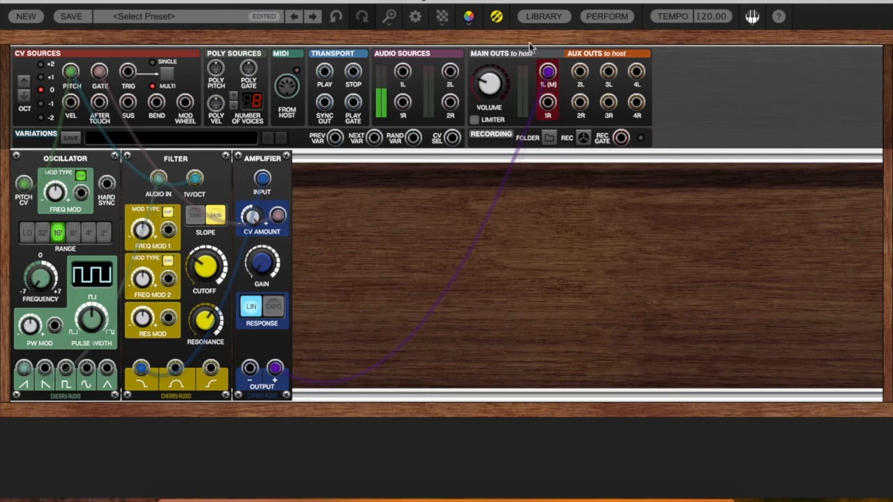
Step: Open the module library and browse the full list of available modules
left_click(536, 23)
scroll(159, 269, "down", 5)
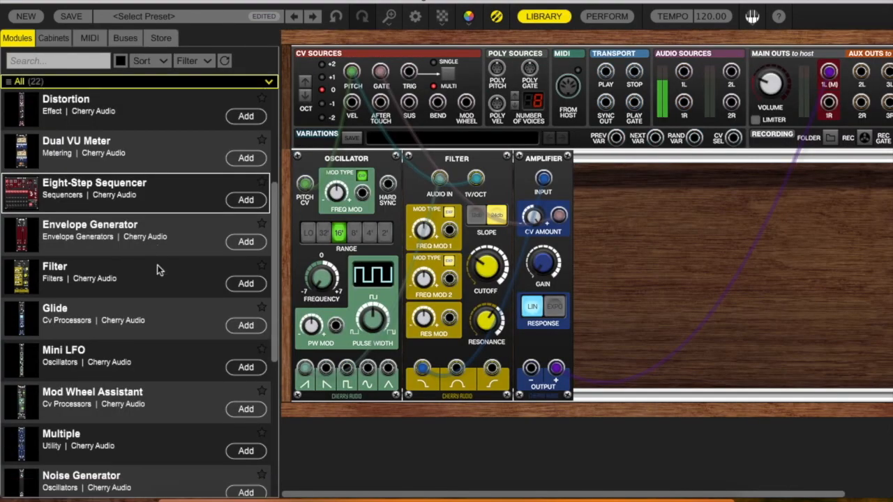
scroll(159, 270, "down", 2)
scroll(159, 270, "up", 1)
scroll(159, 270, "up", 1)
scroll(159, 270, "up", 10)
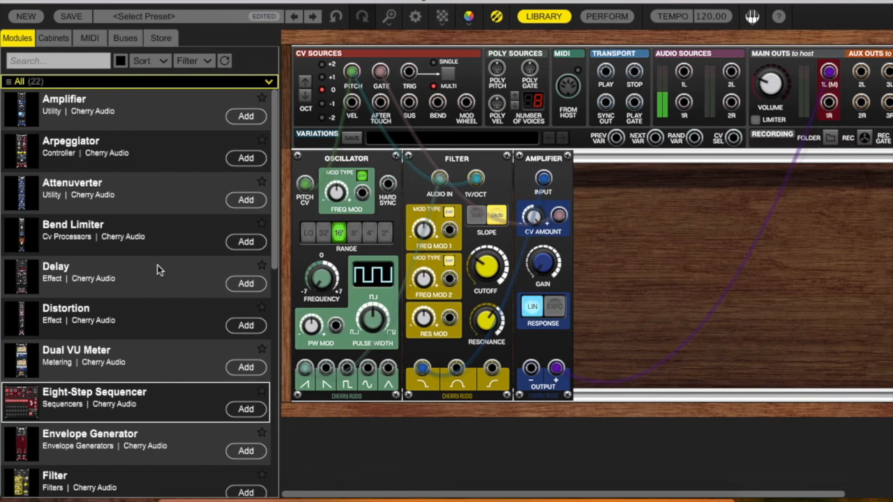